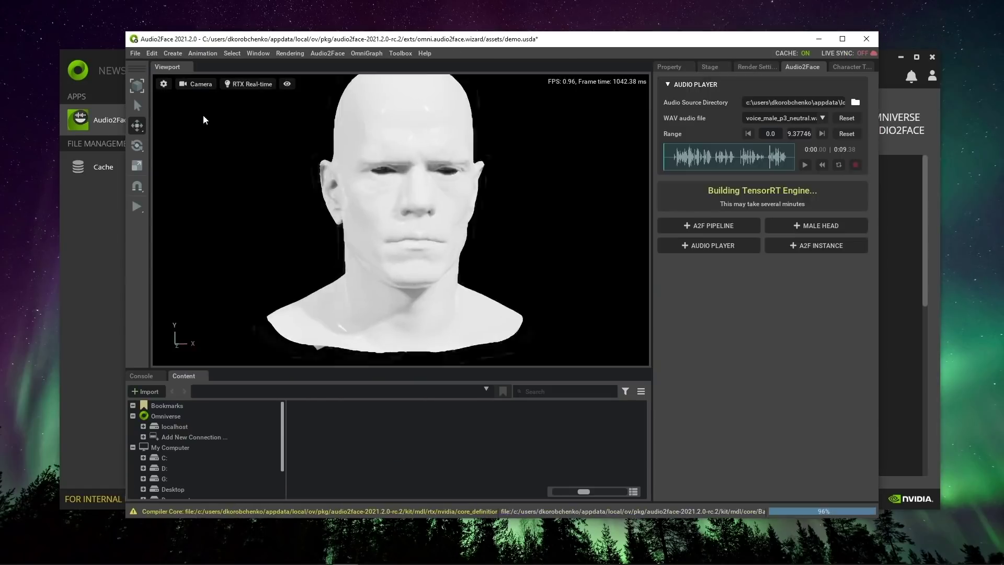
Step: Maximize the Audio2Face window once the male head demo scene has loaded
{"action": "double_click", "coordinate": [357, 40]}
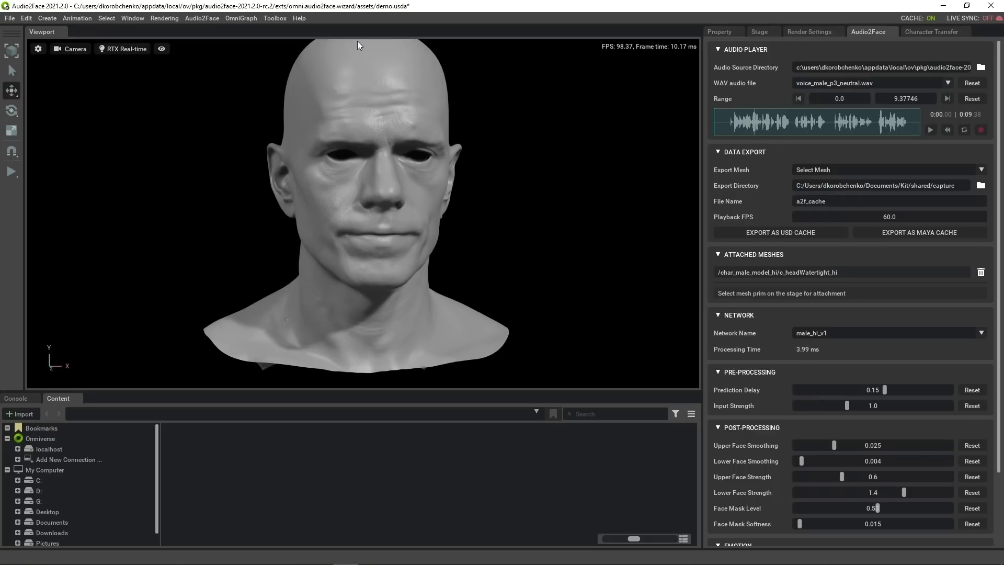
Step: Play voice_male_p3_neutral.wav on the male head and orbit the view as it lip-syncs
{"action": "left_click", "coordinate": [930, 130]}
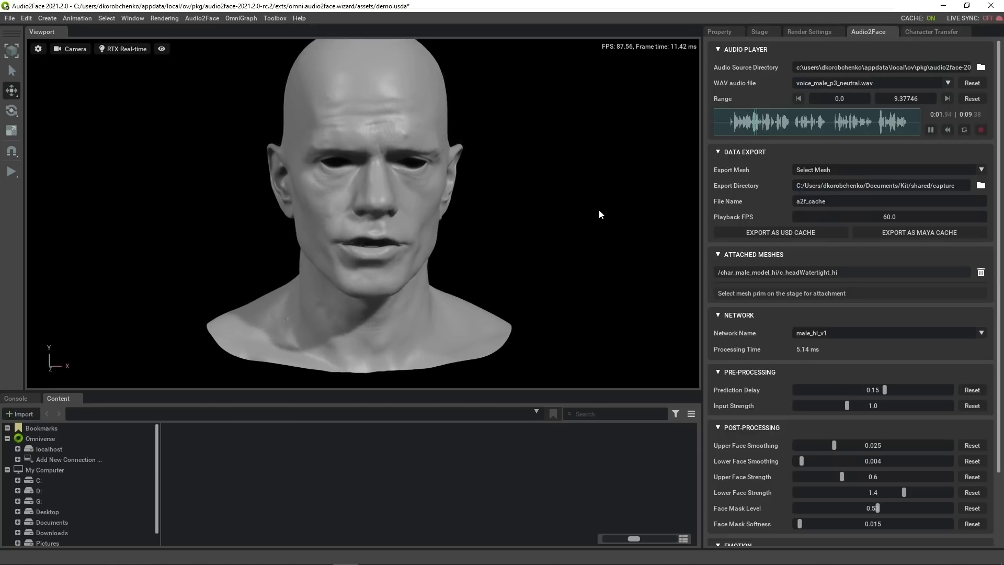
{"action": "left_click_drag", "start_coordinate": [582, 220], "coordinate": [589, 200], "text": "alt"}
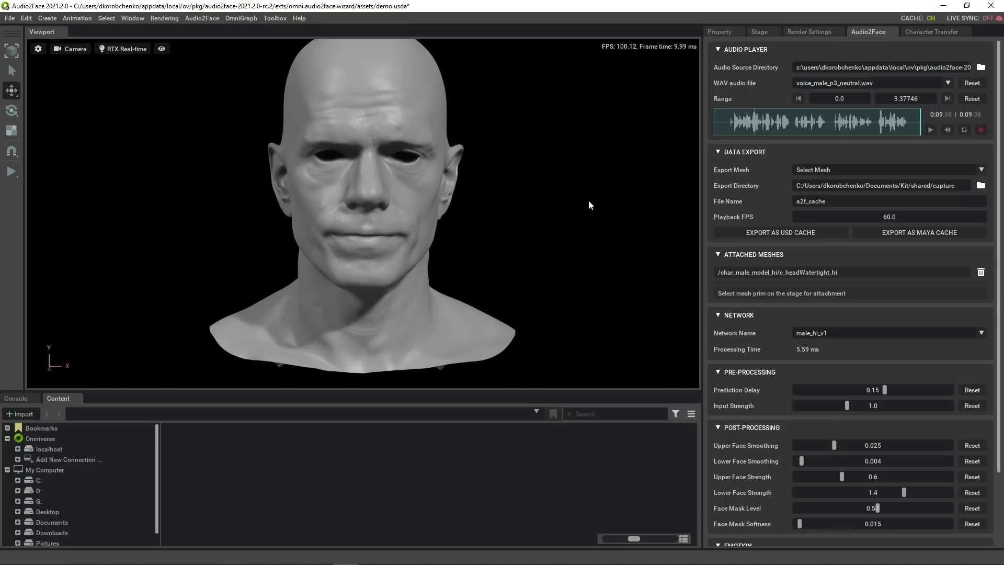
{"action": "left_click", "coordinate": [444, 157]}
{"action": "left_click", "coordinate": [719, 31]}
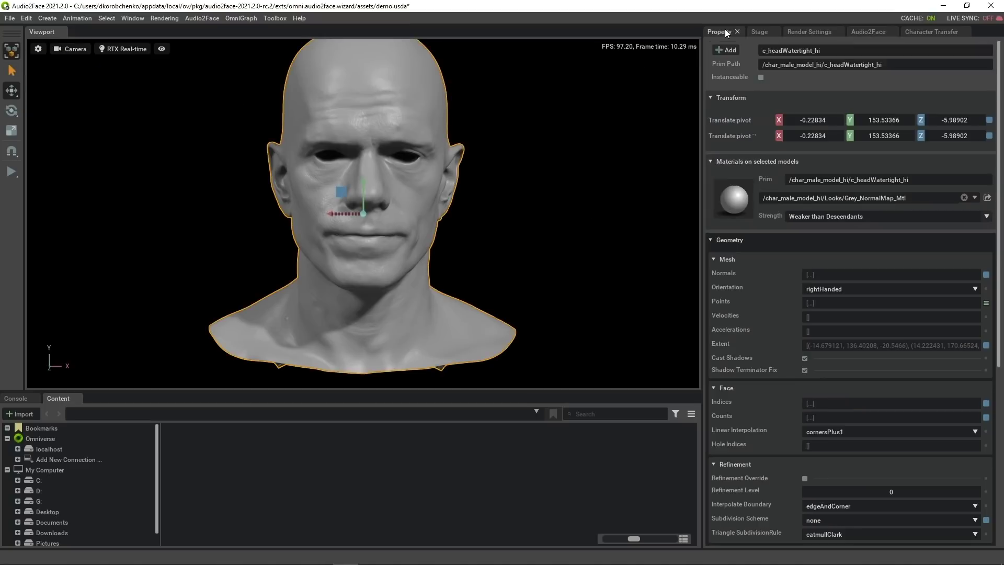
{"action": "left_click", "coordinate": [974, 197]}
{"action": "left_click", "coordinate": [900, 271]}
{"action": "left_click", "coordinate": [621, 215]}
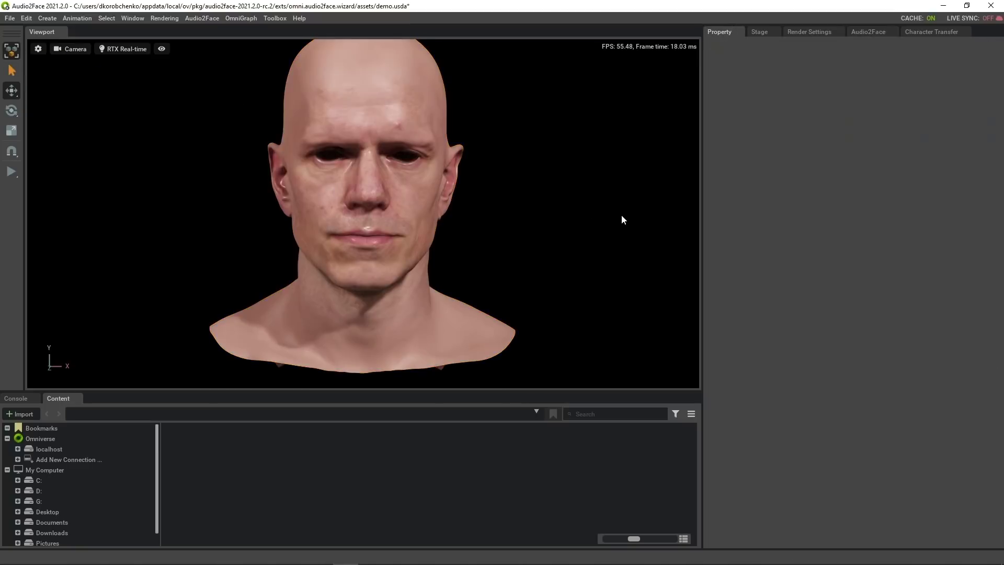
{"action": "left_click", "coordinate": [858, 37]}
{"action": "left_click", "coordinate": [929, 130]}
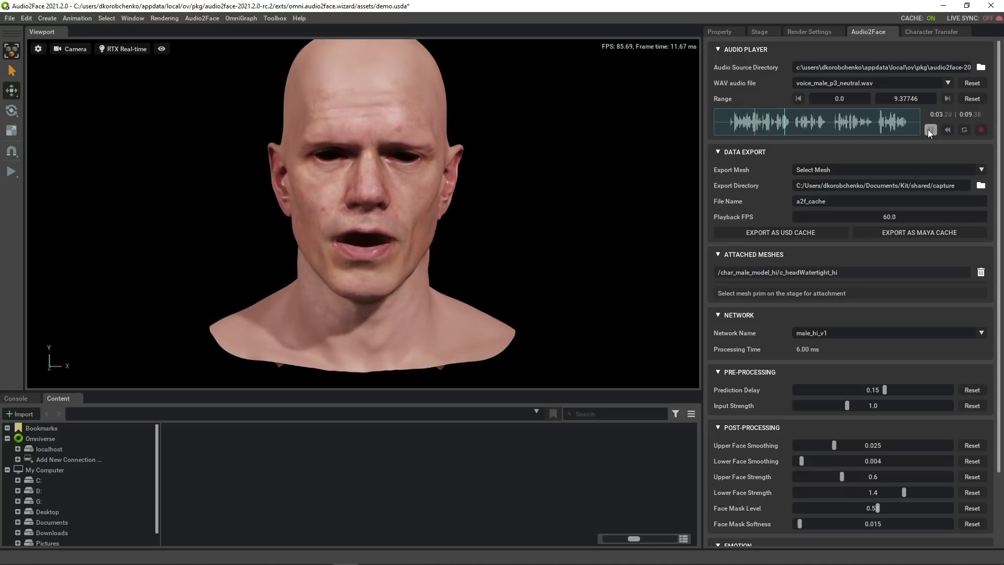
{"action": "left_click", "coordinate": [370, 94]}
{"action": "left_click", "coordinate": [974, 197]}
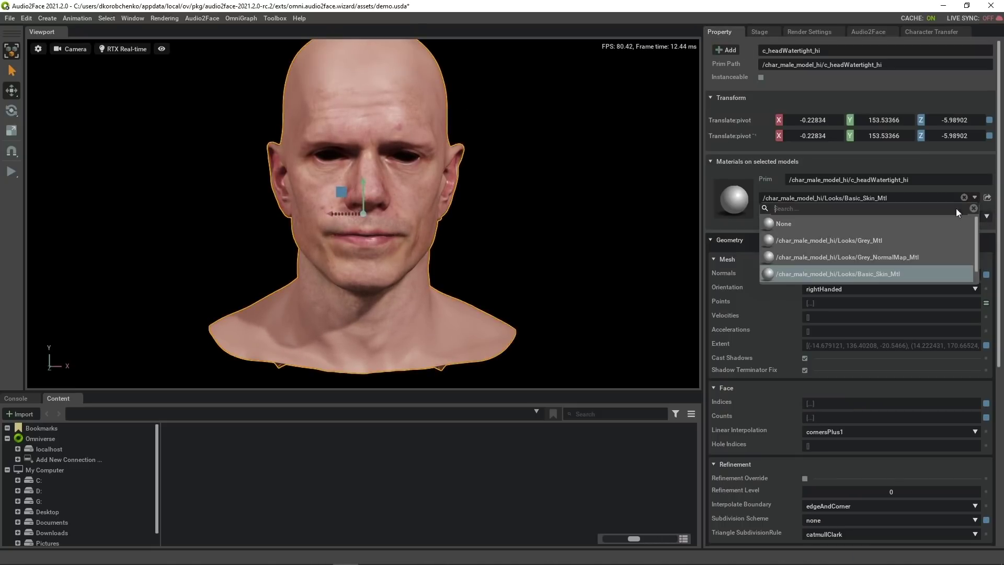
{"action": "left_click", "coordinate": [929, 257]}
{"action": "left_click", "coordinate": [869, 32]}
{"action": "left_click", "coordinate": [606, 146]}
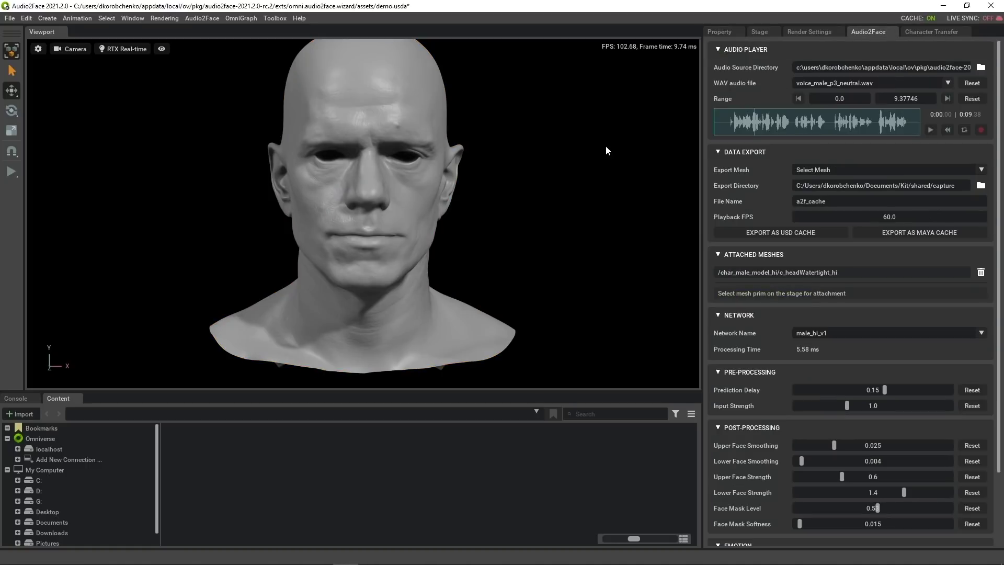
Step: Load voice_male_p2_neutral.wav as the audio and play it on the head
{"action": "left_click", "coordinate": [948, 83]}
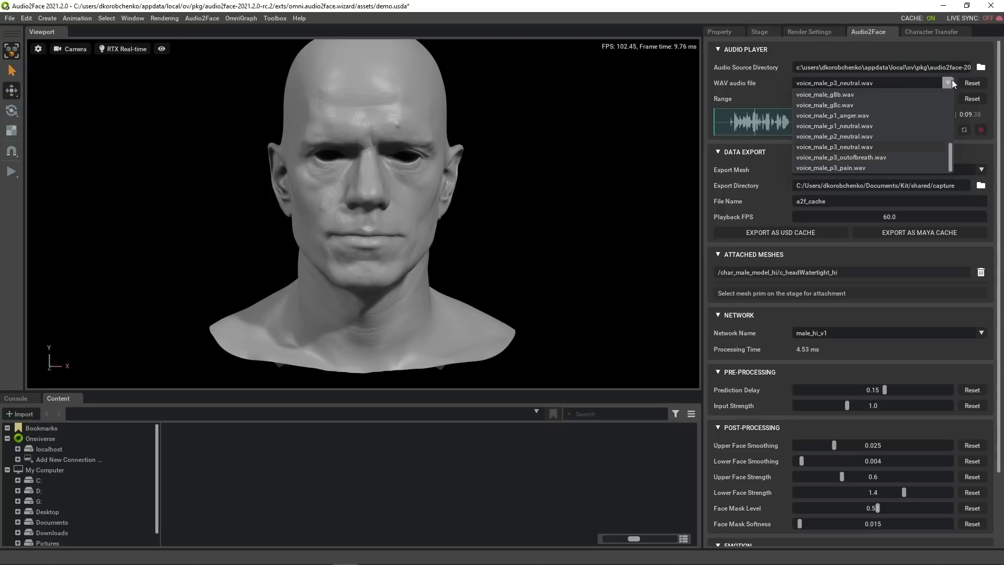
{"action": "left_click", "coordinate": [861, 136]}
{"action": "left_click", "coordinate": [931, 129]}
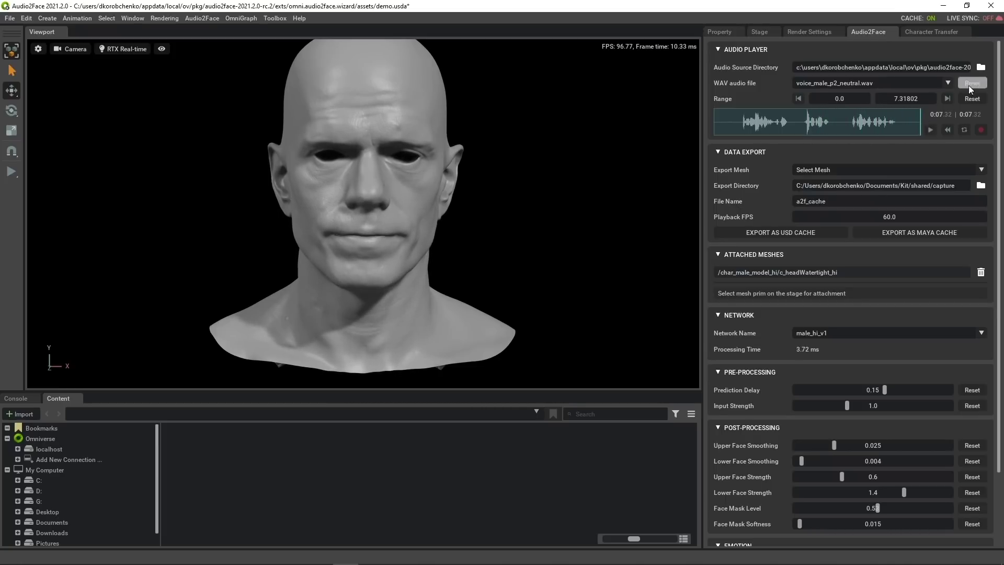
Step: Set the audio folder to Desktop/My Tracks, load voice_hunters_space_02.wav and play it
{"action": "left_click", "coordinate": [981, 67]}
{"action": "double_click", "coordinate": [572, 186]}
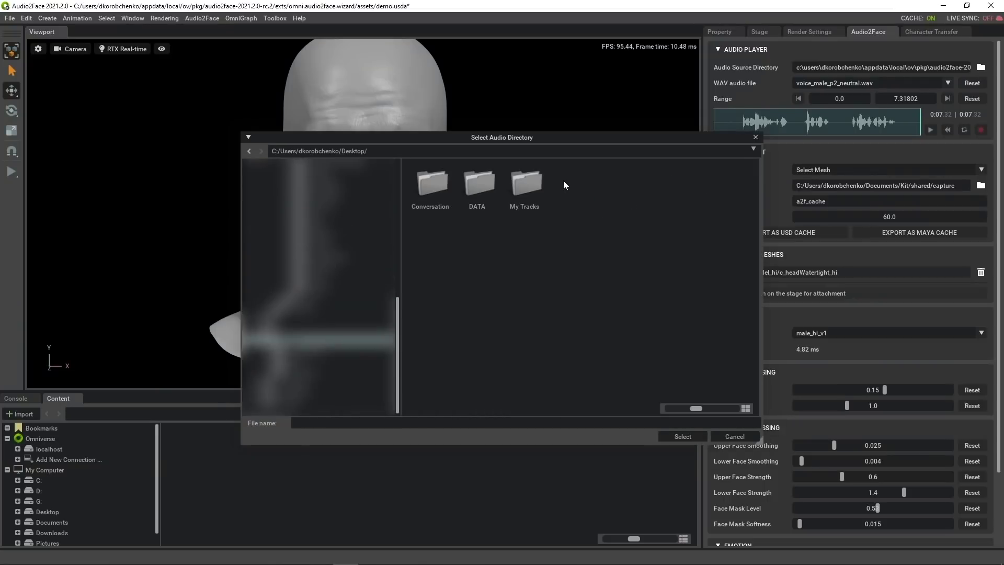
{"action": "double_click", "coordinate": [524, 185]}
{"action": "left_click", "coordinate": [683, 436]}
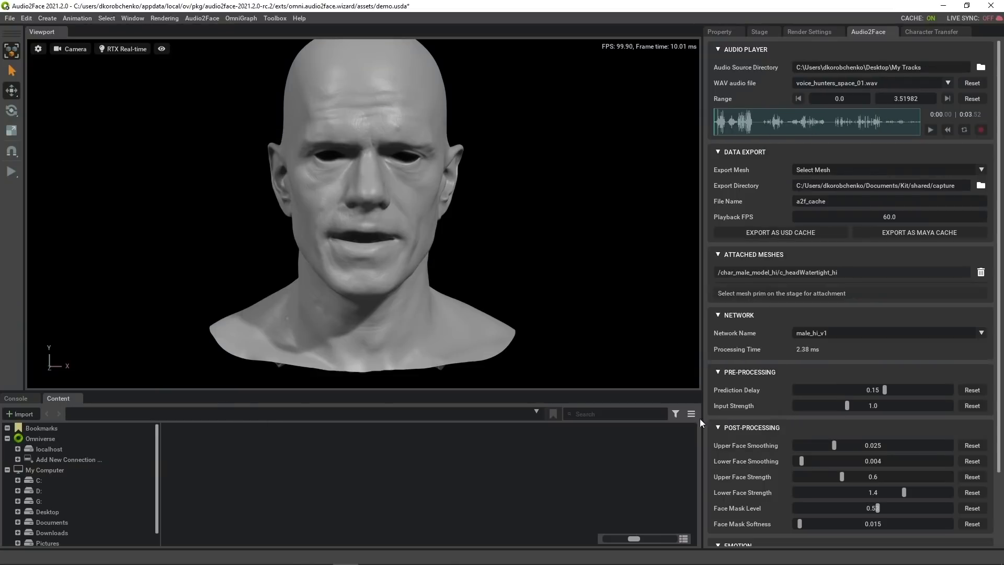
{"action": "left_click", "coordinate": [946, 82]}
{"action": "left_click", "coordinate": [877, 106]}
{"action": "left_click", "coordinate": [929, 129]}
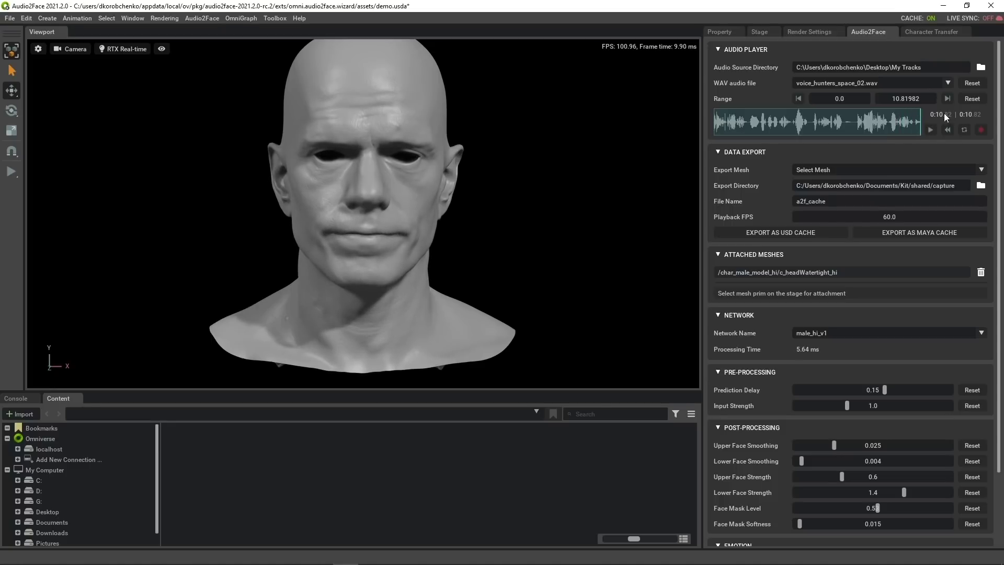
Step: Reset to voice_male_p3_neutral.wav, play, rewind, jump near the end, then stop at 0:00
{"action": "left_click", "coordinate": [971, 85]}
{"action": "left_click", "coordinate": [931, 127]}
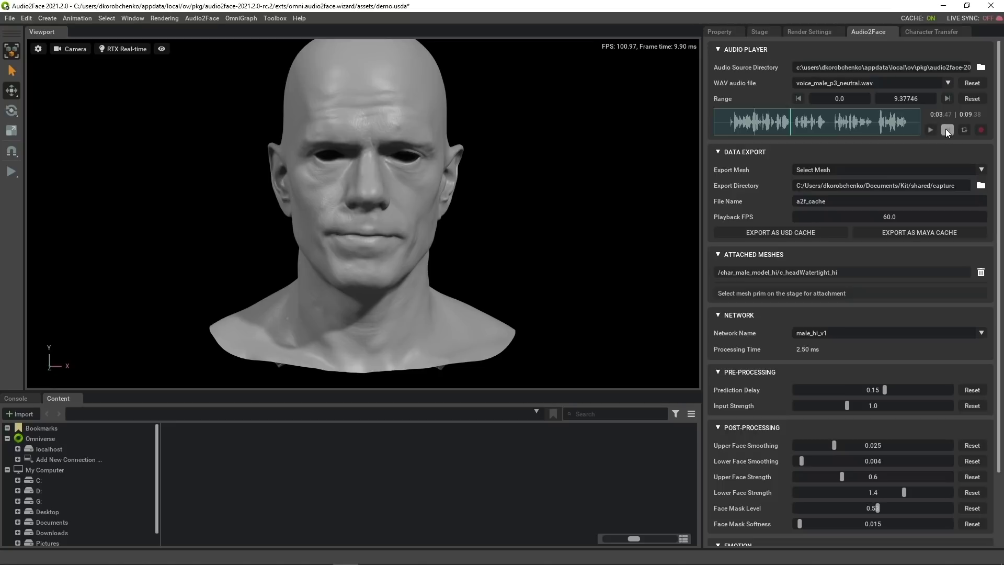
{"action": "left_click", "coordinate": [946, 129]}
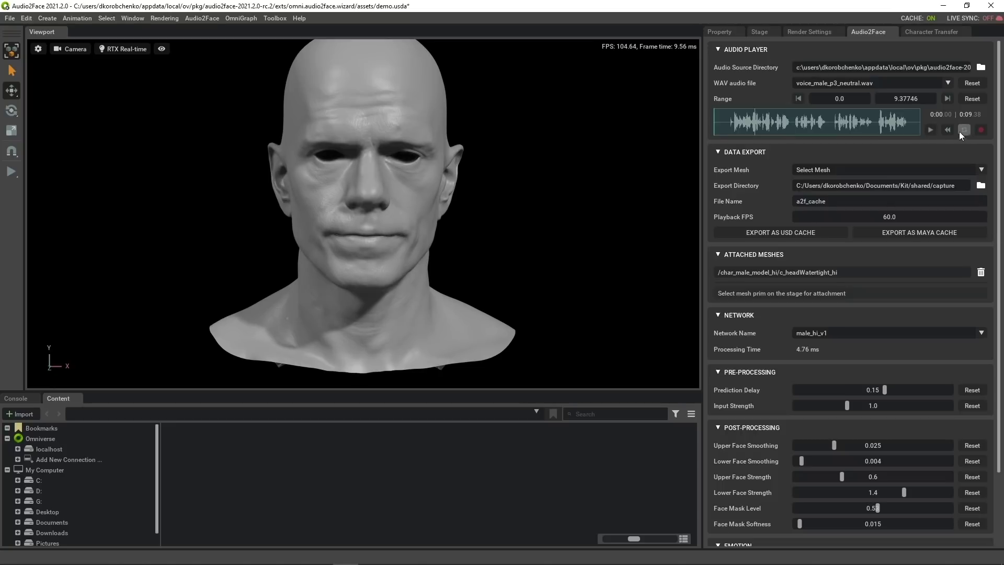
{"action": "left_click", "coordinate": [934, 130]}
{"action": "left_click", "coordinate": [897, 121]}
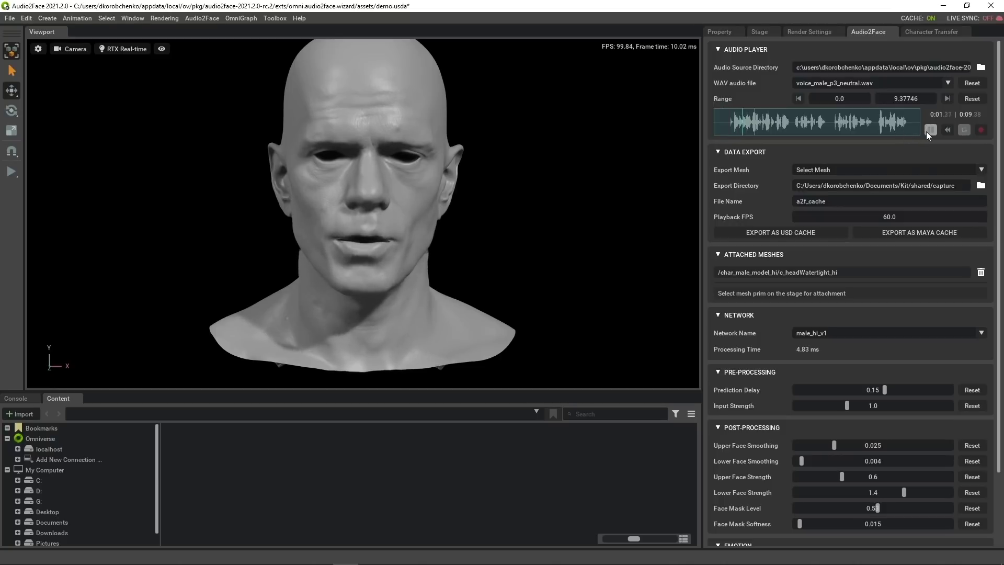
{"action": "left_click", "coordinate": [929, 130]}
{"action": "left_click", "coordinate": [946, 129]}
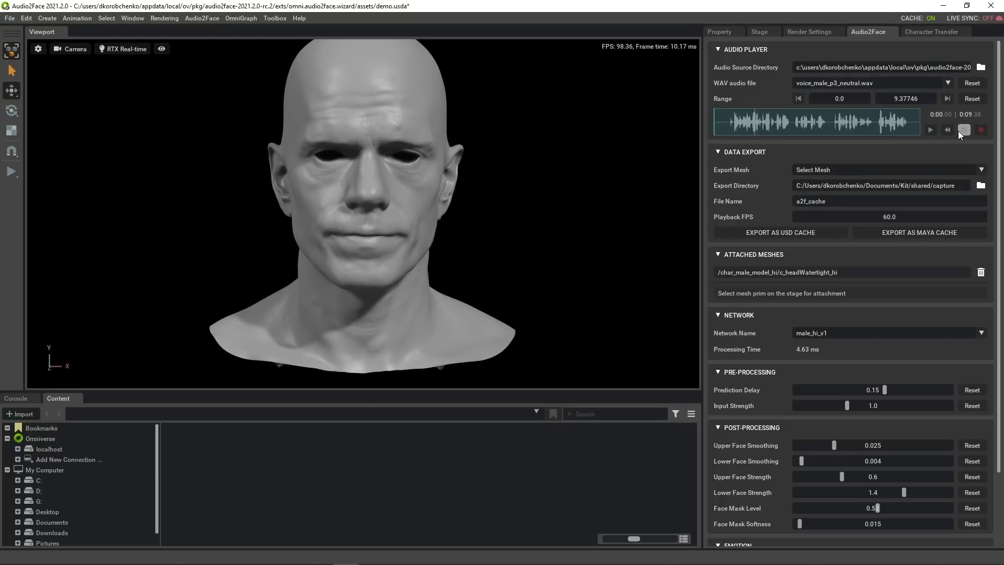
{"action": "left_click_drag", "start_coordinate": [724, 123], "coordinate": [873, 127]}
{"action": "left_click", "coordinate": [798, 98]}
{"action": "left_click", "coordinate": [948, 99]}
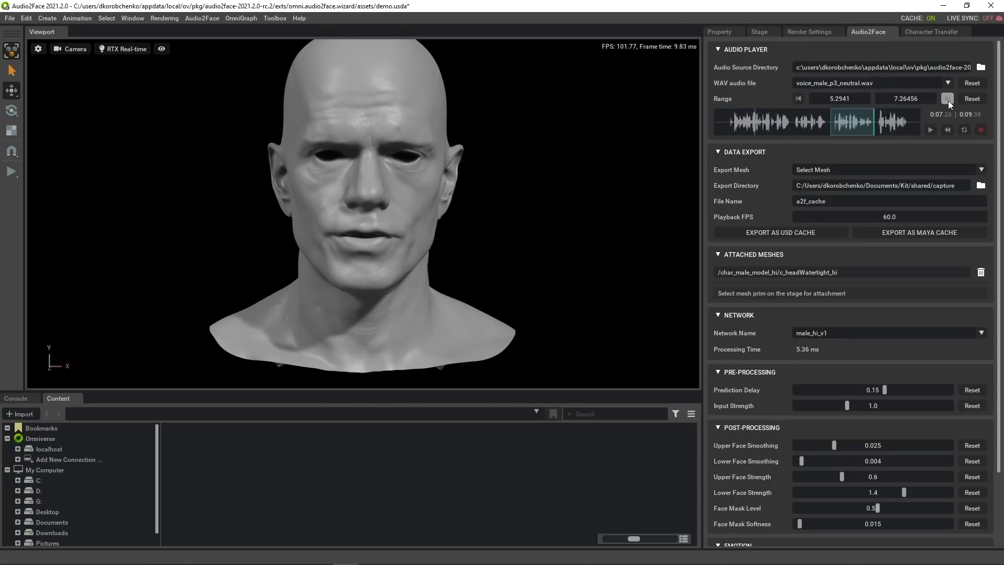
{"action": "left_click", "coordinate": [930, 129]}
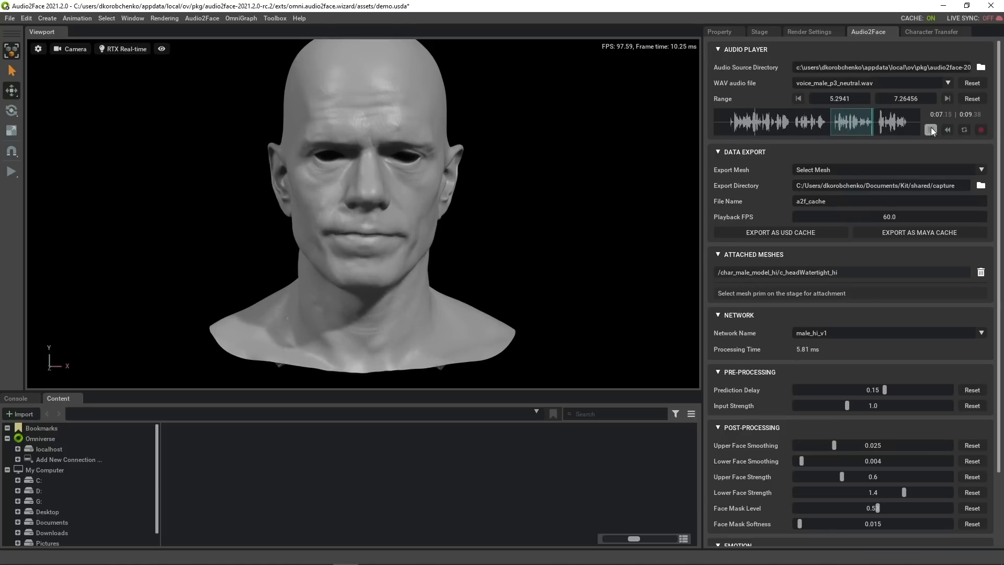
{"action": "left_click_drag", "start_coordinate": [814, 98], "coordinate": [767, 100]}
{"action": "left_click_drag", "start_coordinate": [900, 98], "coordinate": [921, 105]}
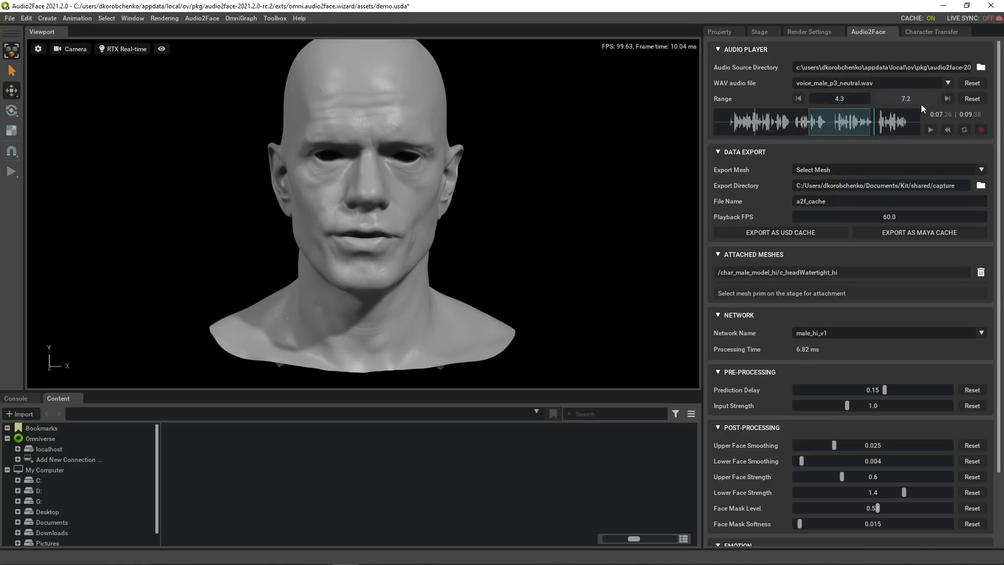
{"action": "double_click", "coordinate": [860, 101]}
{"action": "type", "text": "1"}
{"action": "key", "text": "Return"}
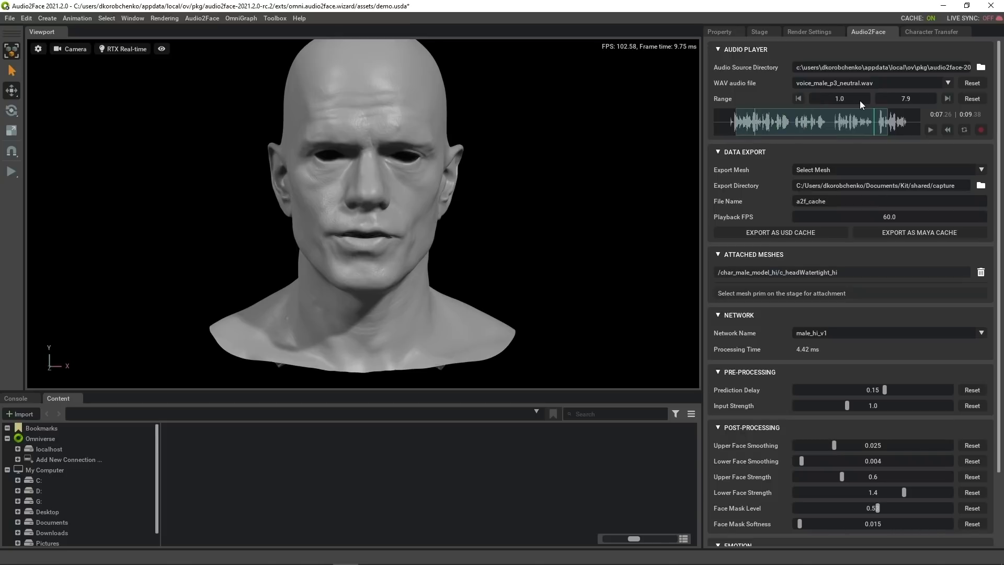
{"action": "double_click", "coordinate": [911, 102]}
{"action": "type", "text": "2"}
{"action": "key", "text": "Return"}
{"action": "left_click", "coordinate": [929, 129]}
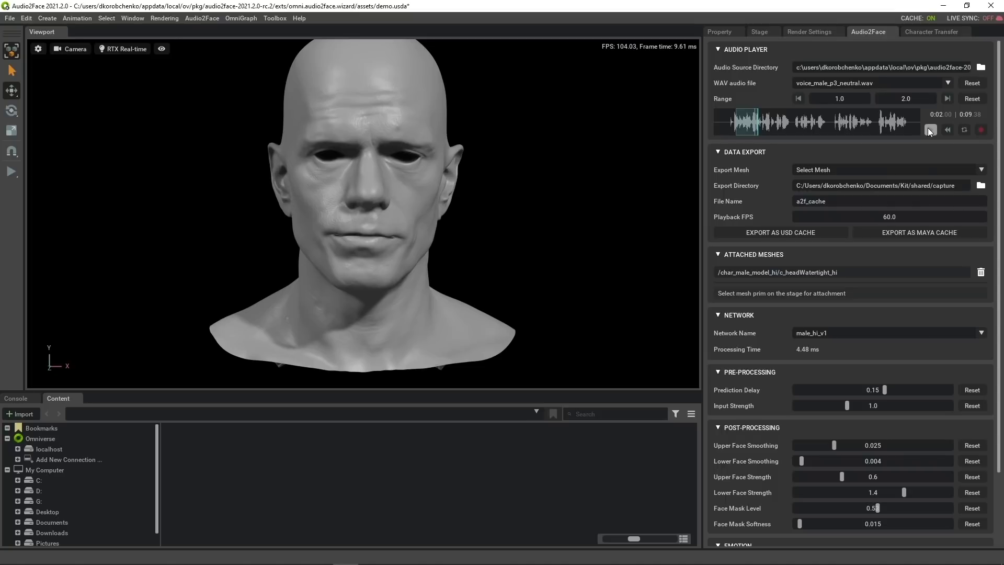
{"action": "left_click", "coordinate": [983, 98]}
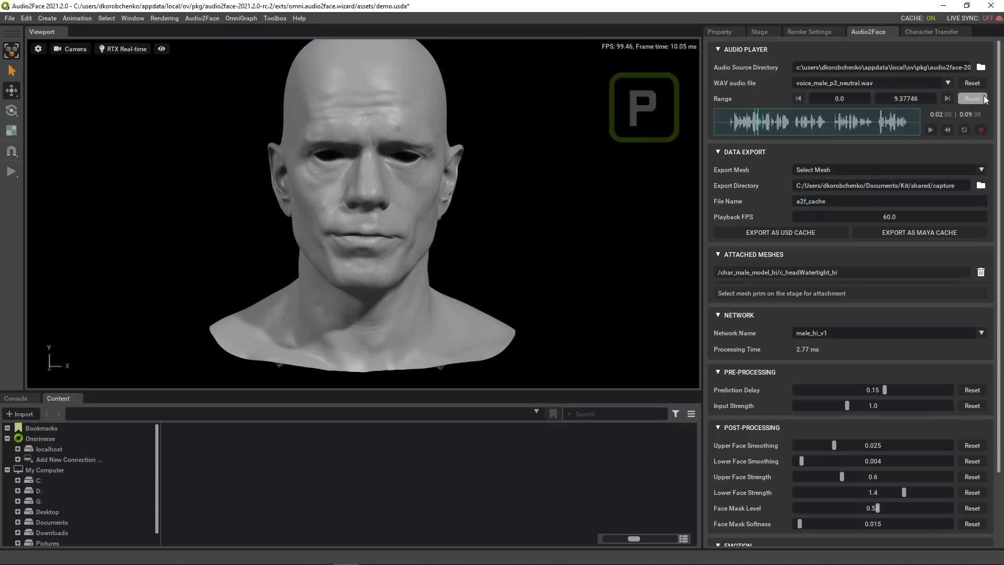
Step: Try the playback shortcuts: play, rewind, loop, and the range start/end keys
{"action": "key", "text": "space"}
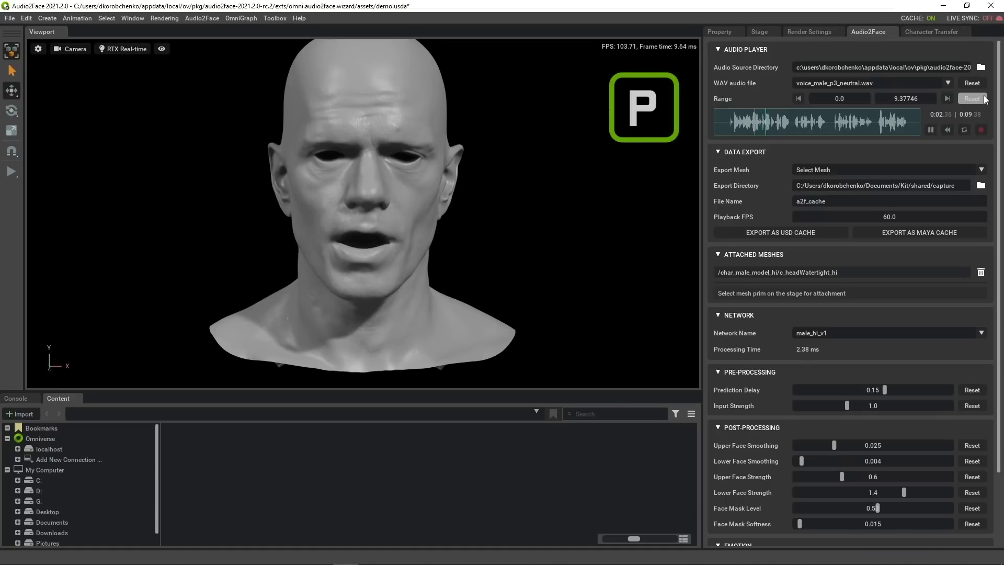
{"action": "key", "text": "r"}
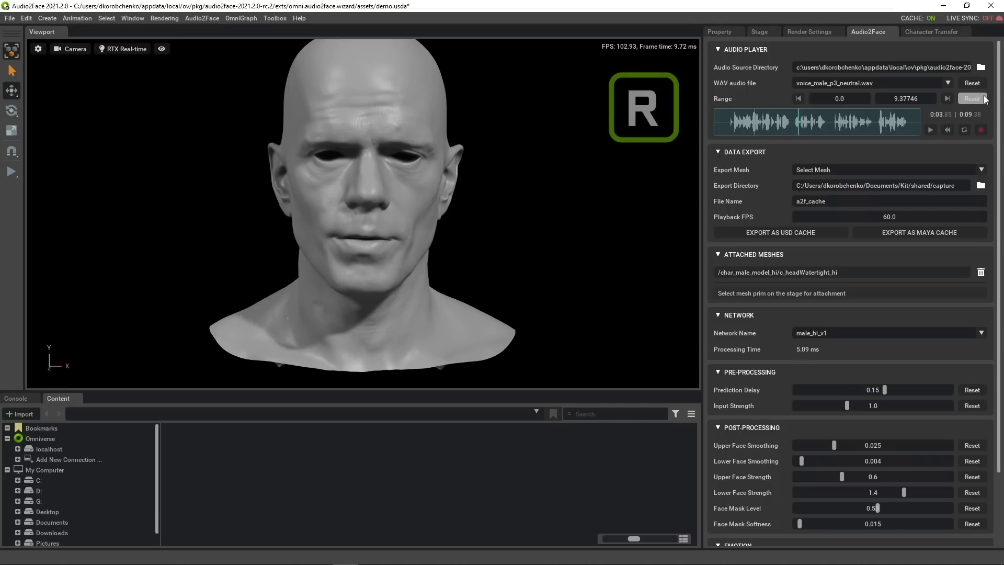
{"action": "key", "text": "l"}
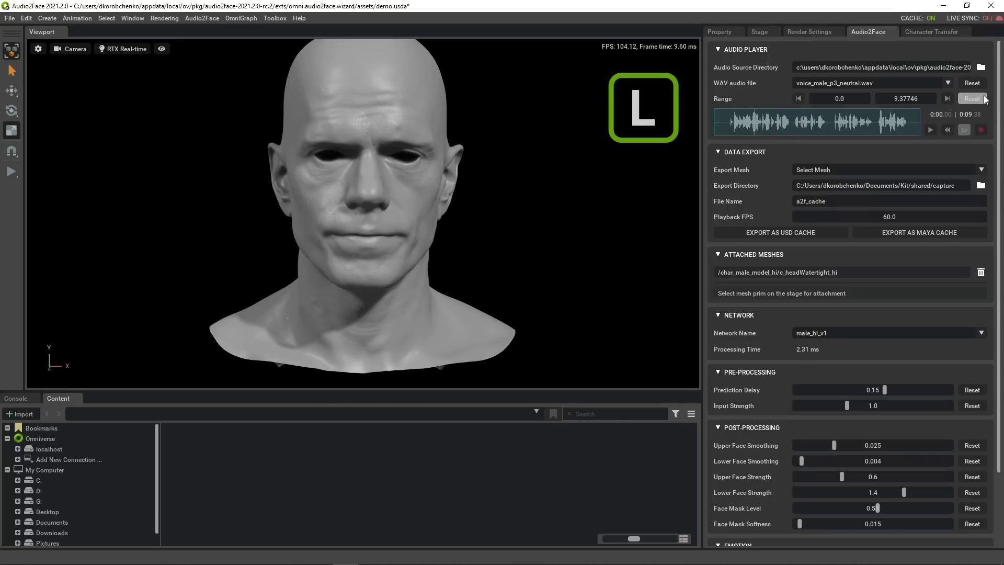
{"action": "key", "text": "bracketleft"}
{"action": "key", "text": "bracketright"}
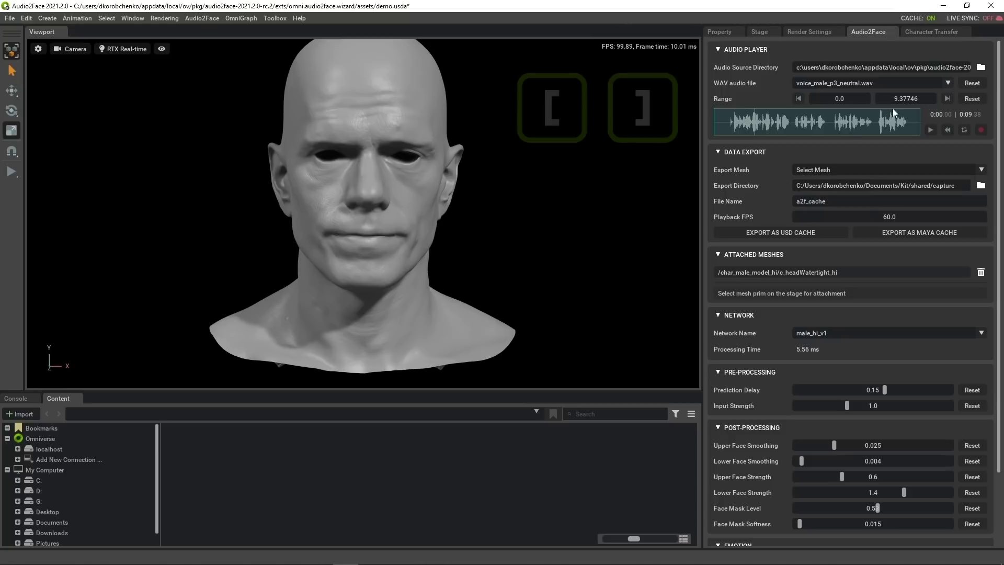
Step: Narrow the playback range to 5.24662–7.26456 seconds using the waveform and bracket keys
{"action": "left_click", "coordinate": [829, 125]}
{"action": "key", "text": "bracketleft"}
{"action": "left_click", "coordinate": [872, 124]}
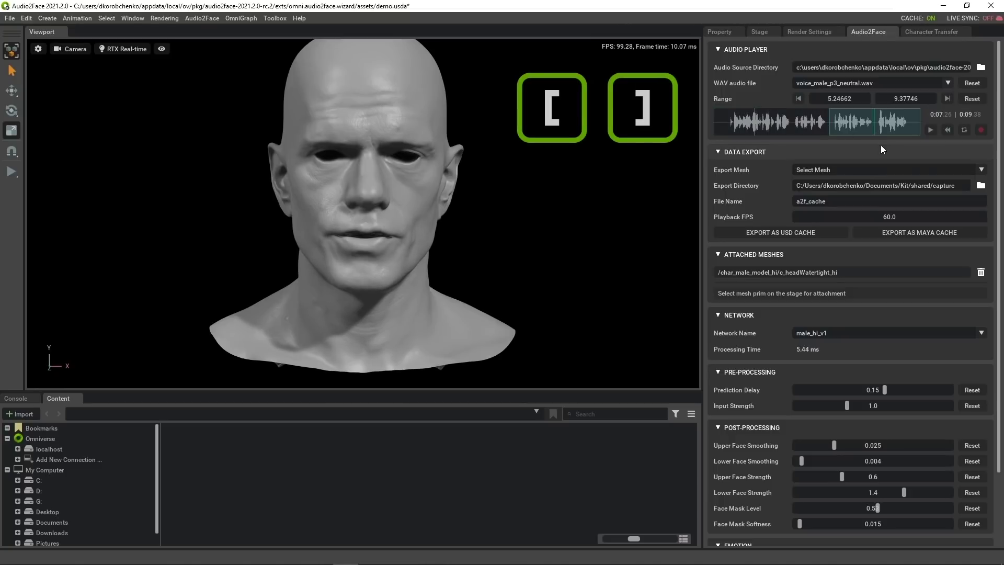
{"action": "key", "text": "bracketright"}
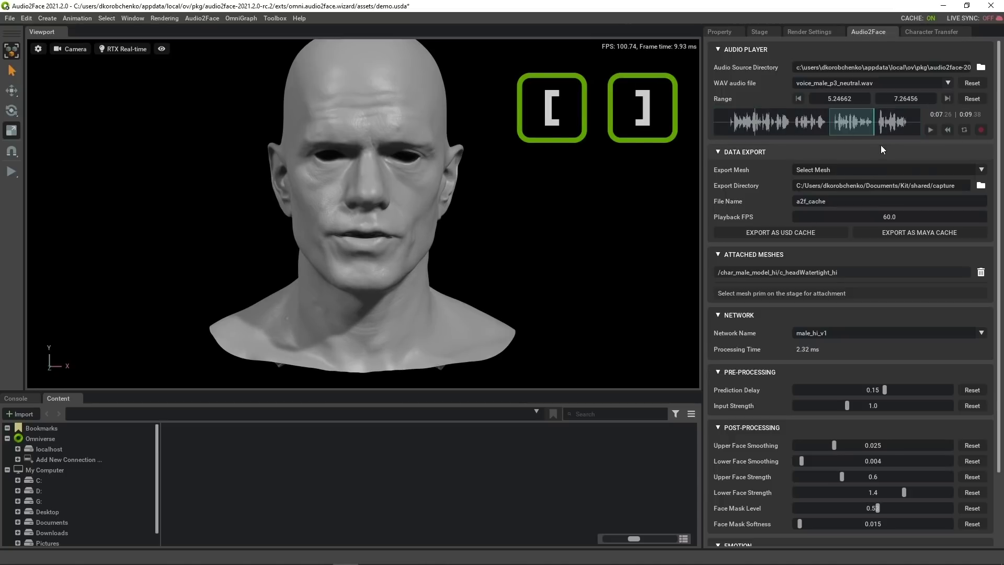
Step: Restore the full clip range, rewind, and choose c_headWatertight_hi as the export mesh
{"action": "left_click", "coordinate": [973, 98]}
{"action": "left_click", "coordinate": [953, 126]}
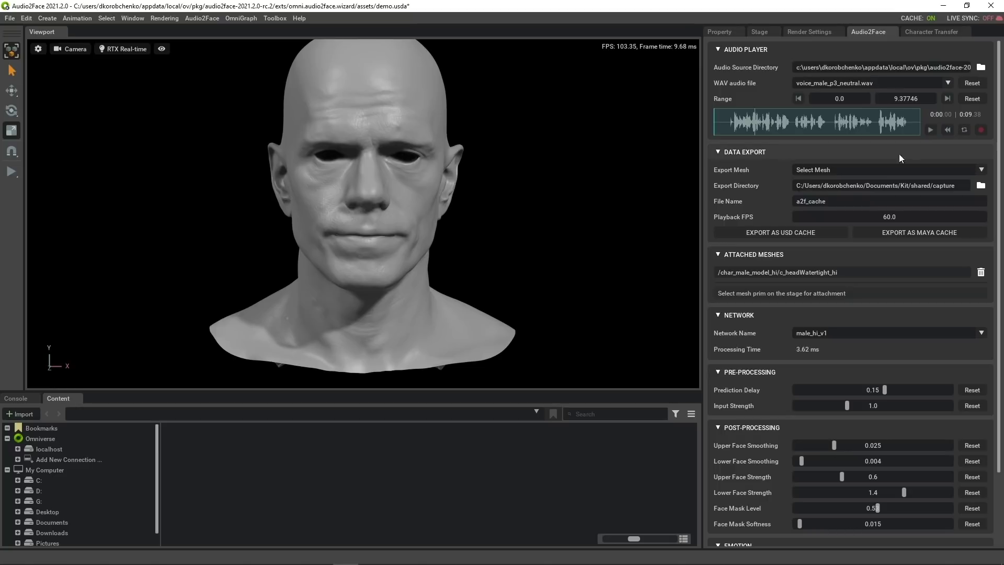
{"action": "left_click", "coordinate": [882, 170]}
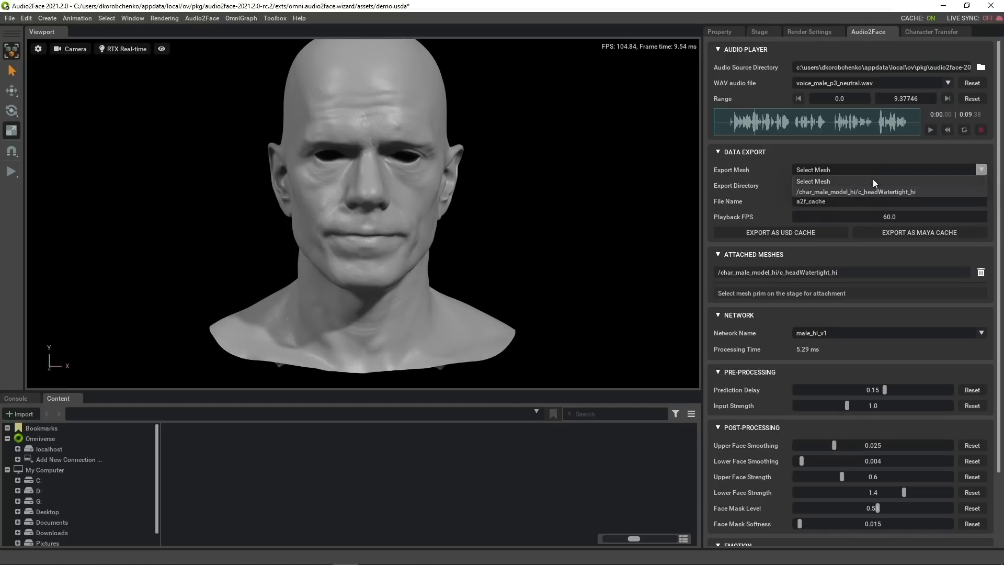
{"action": "left_click", "coordinate": [919, 191]}
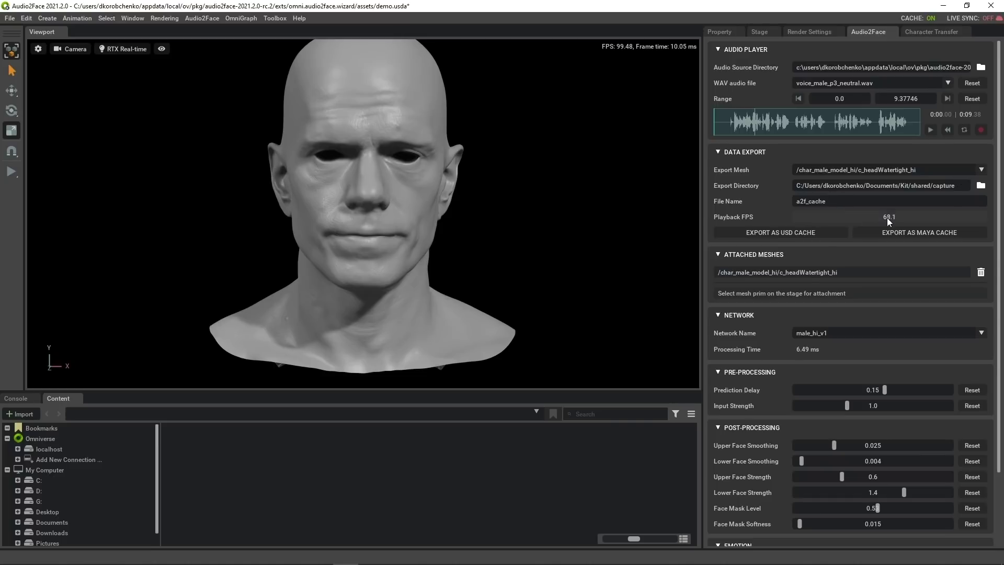
Step: Set the export Playback FPS to exactly 60
{"action": "left_click_drag", "start_coordinate": [887, 217], "coordinate": [850, 218]}
{"action": "double_click", "coordinate": [849, 219]}
{"action": "type", "text": "60"}
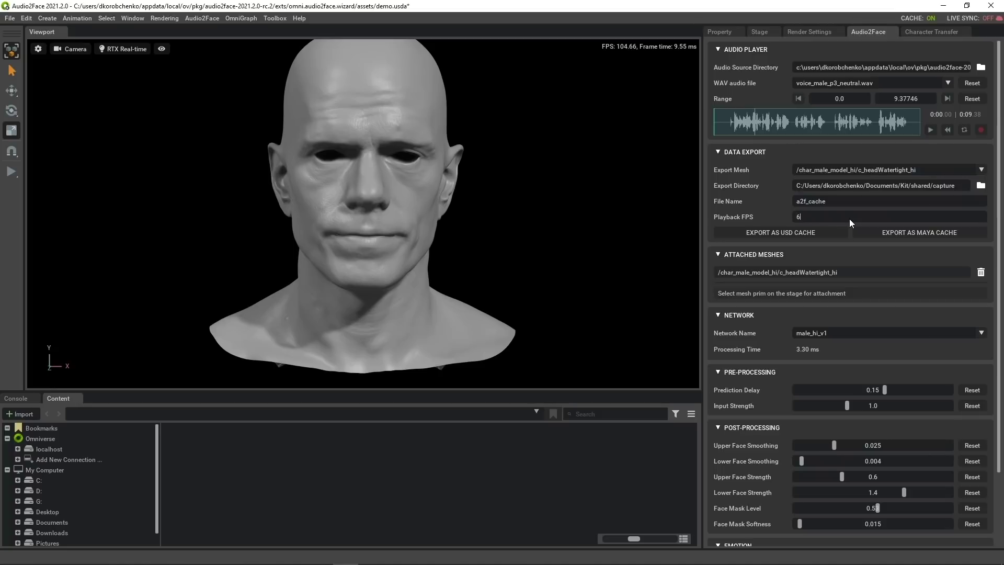
{"action": "key", "text": "Return"}
Step: Export the animation as a USD cache, overwriting the existing a2f_cache.usd
{"action": "left_click", "coordinate": [810, 236]}
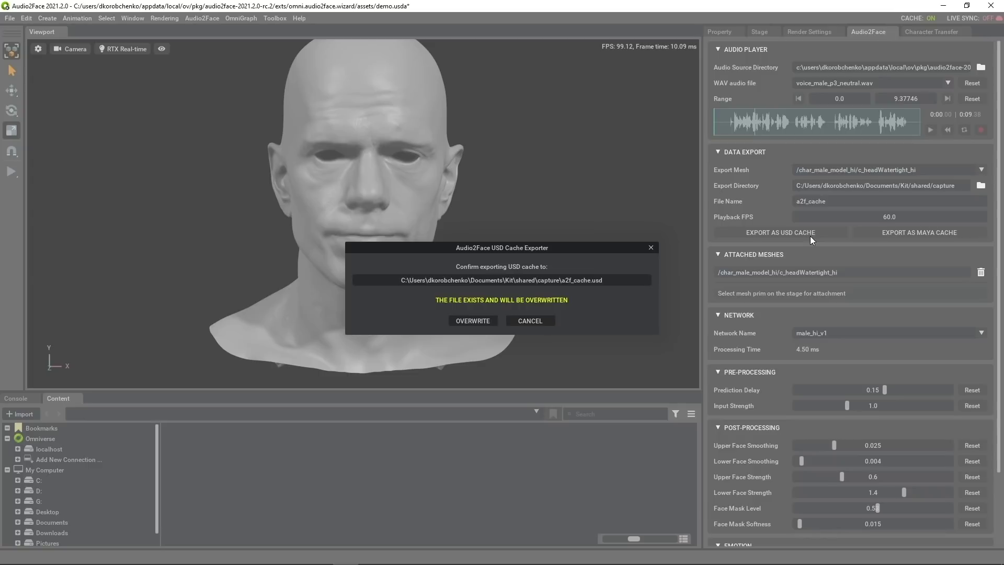
{"action": "left_click", "coordinate": [487, 322]}
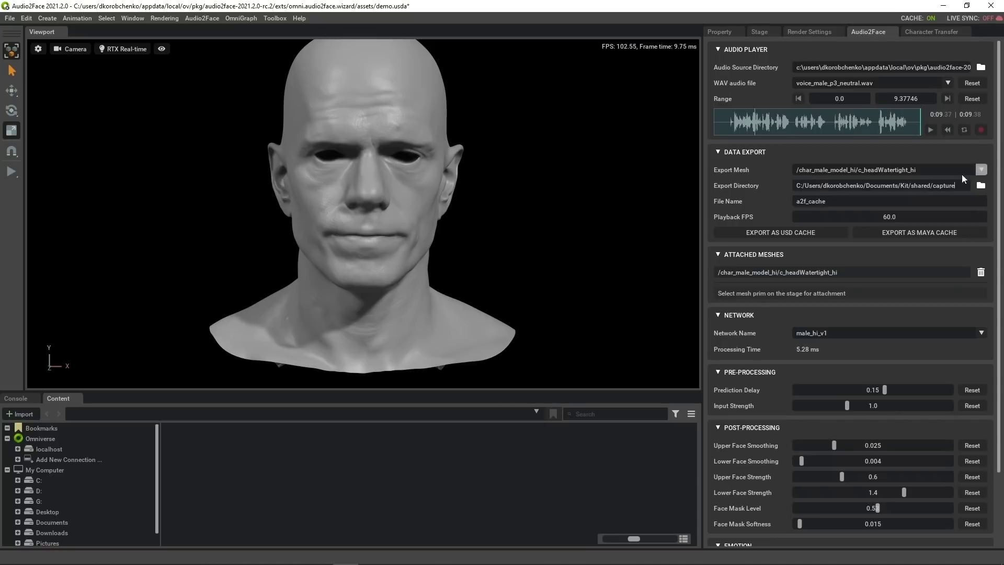
Step: Open a2f_cache.usd from the capture folder without saving scene changes
{"action": "left_click", "coordinate": [9, 18]}
{"action": "left_click", "coordinate": [119, 114]}
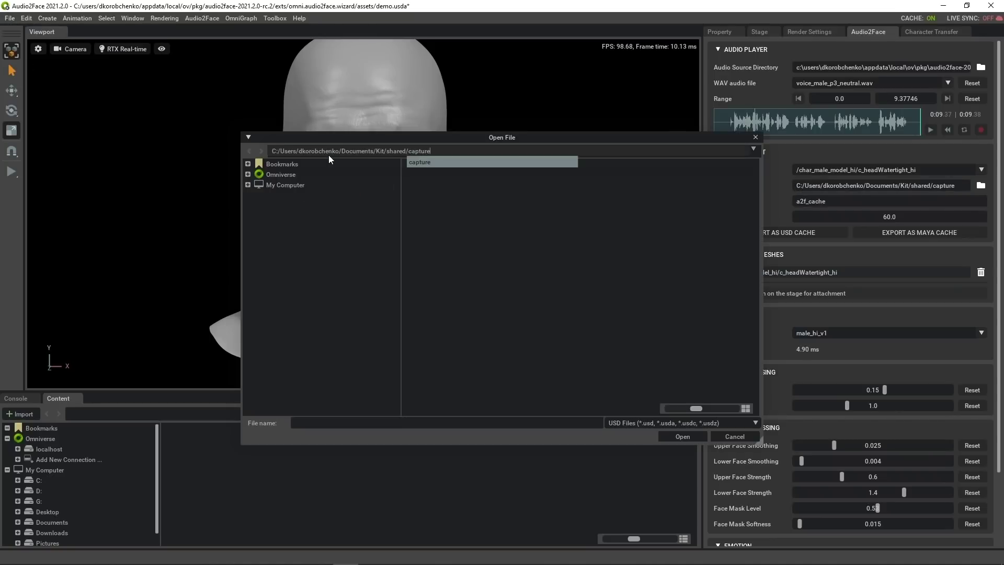
{"action": "double_click", "coordinate": [435, 183]}
{"action": "left_click", "coordinate": [510, 359]}
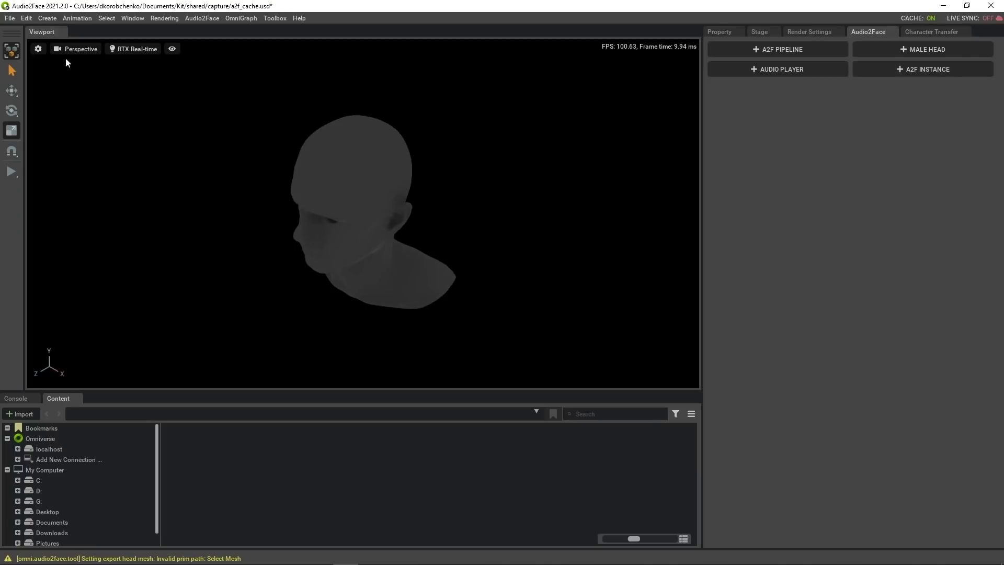
Step: Turn on viewport lighting, face the head toward the camera, and play the cached animation
{"action": "left_click", "coordinate": [38, 48]}
{"action": "left_click", "coordinate": [101, 54]}
{"action": "left_click_drag", "start_coordinate": [258, 255], "coordinate": [379, 224], "text": "alt"}
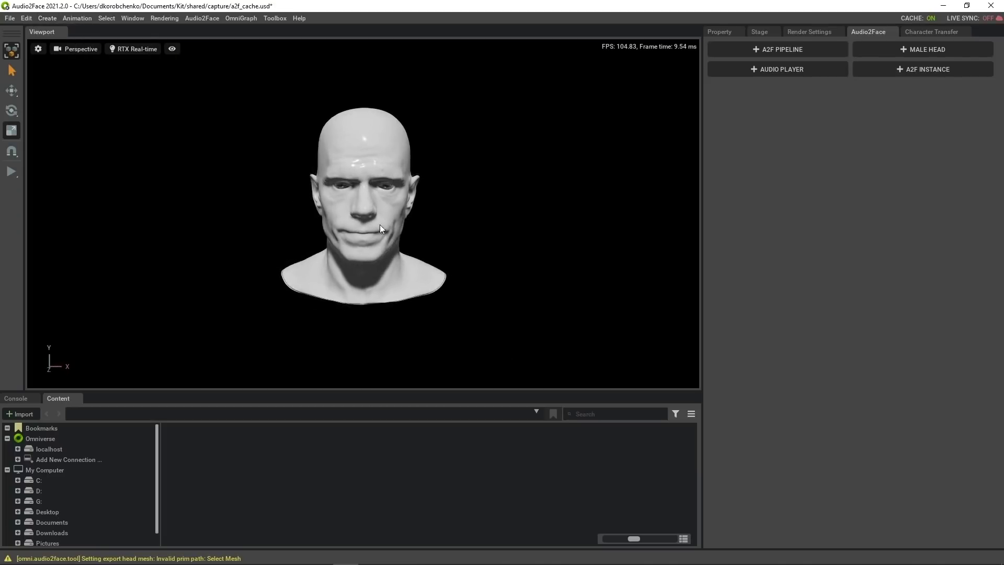
{"action": "scroll", "coordinate": [379, 224], "scroll_direction": "up", "scroll_amount": 3}
{"action": "left_click", "coordinate": [11, 171]}
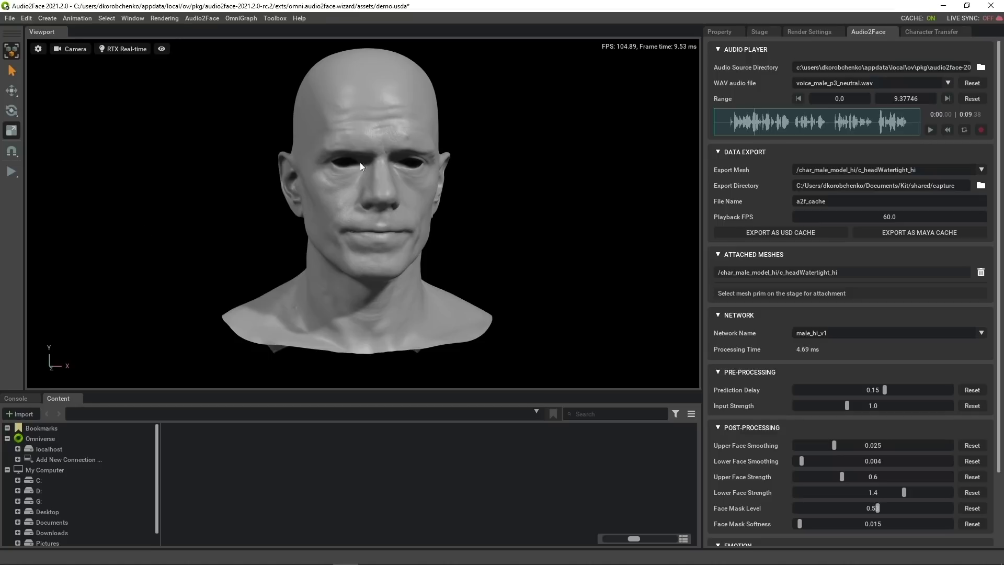
Step: Trim the range to 5.31785–7.24081 s and export it as a Maya cache, overwriting the old one
{"action": "left_click_drag", "start_coordinate": [730, 121], "coordinate": [874, 131]}
{"action": "left_click", "coordinate": [804, 99]}
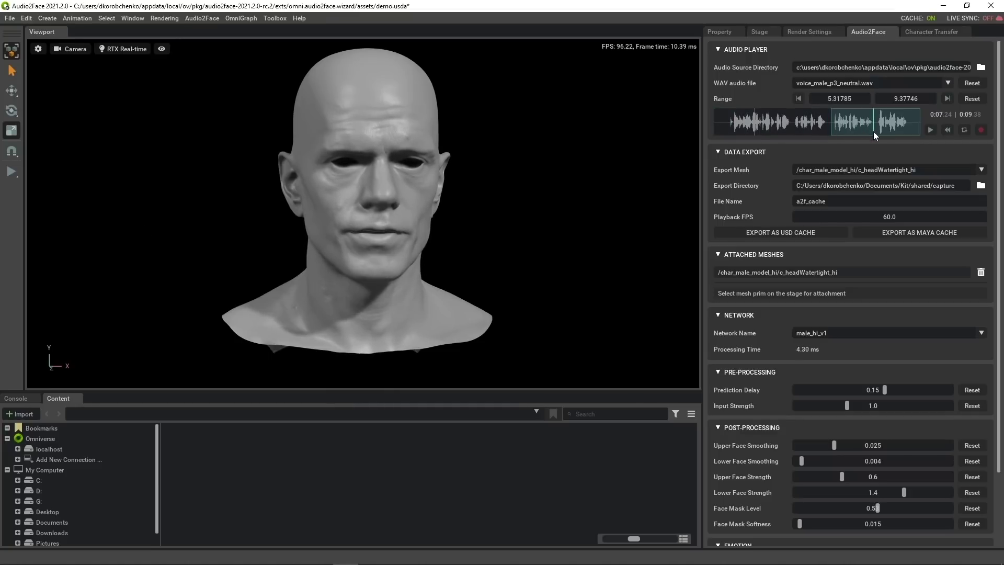
{"action": "left_click", "coordinate": [948, 99]}
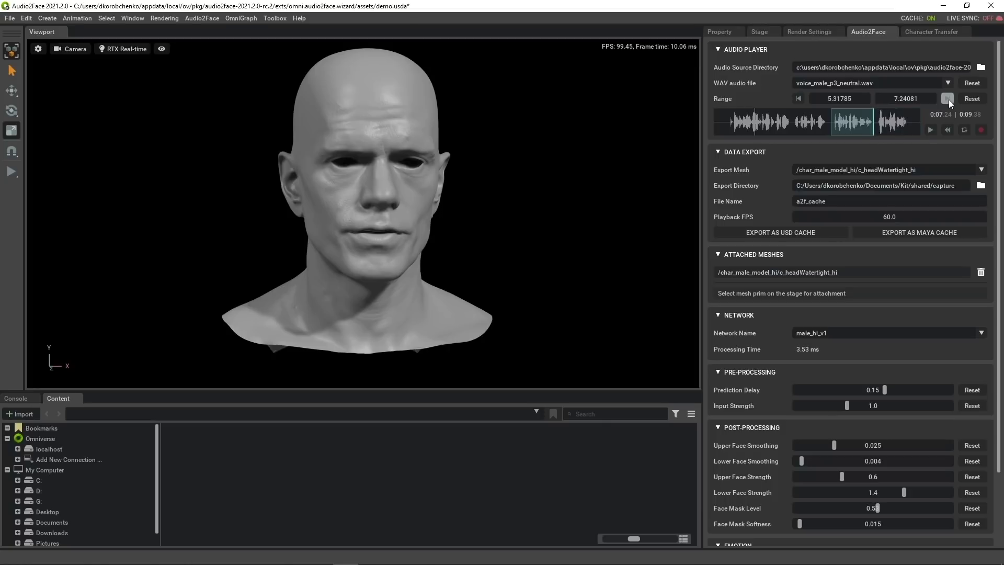
{"action": "left_click", "coordinate": [904, 233]}
{"action": "left_click", "coordinate": [462, 321]}
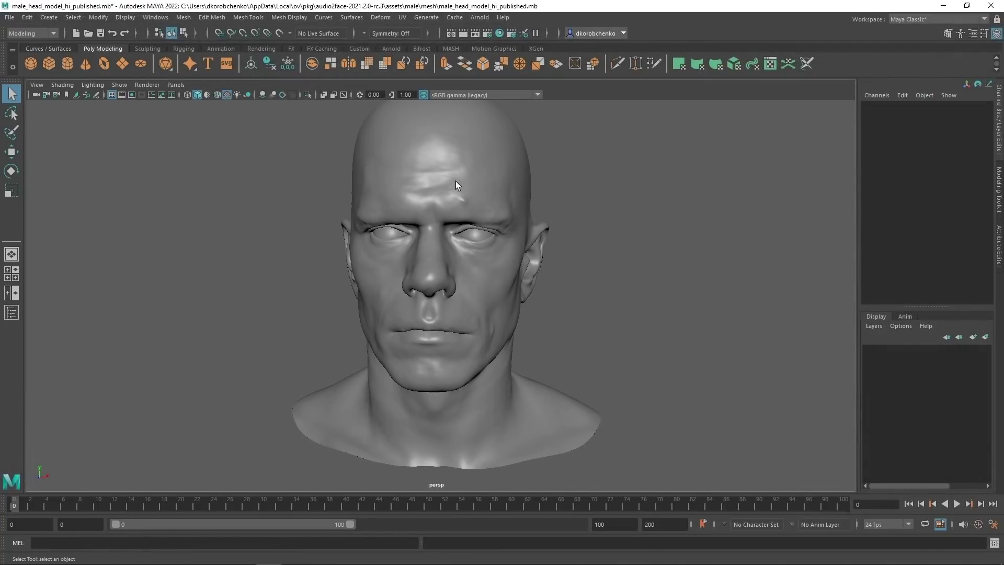
Step: Import a2f_cache.xml as a geometry cache onto the selected head mesh
{"action": "left_click", "coordinate": [456, 181]}
{"action": "left_click", "coordinate": [455, 17]}
{"action": "mouse_move", "coordinate": [481, 58]}
{"action": "left_click", "coordinate": [576, 71]}
{"action": "double_click", "coordinate": [214, 148]}
Step: Set the Maya scene to 60 fps and play the cached face animation
{"action": "left_click", "coordinate": [900, 524]}
{"action": "left_click", "coordinate": [889, 450]}
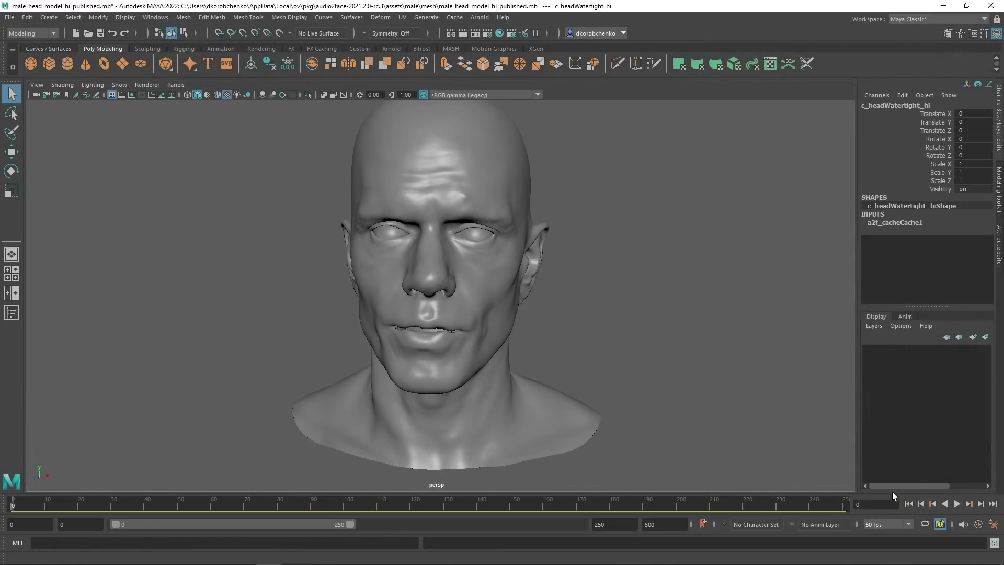
{"action": "left_click", "coordinate": [957, 504]}
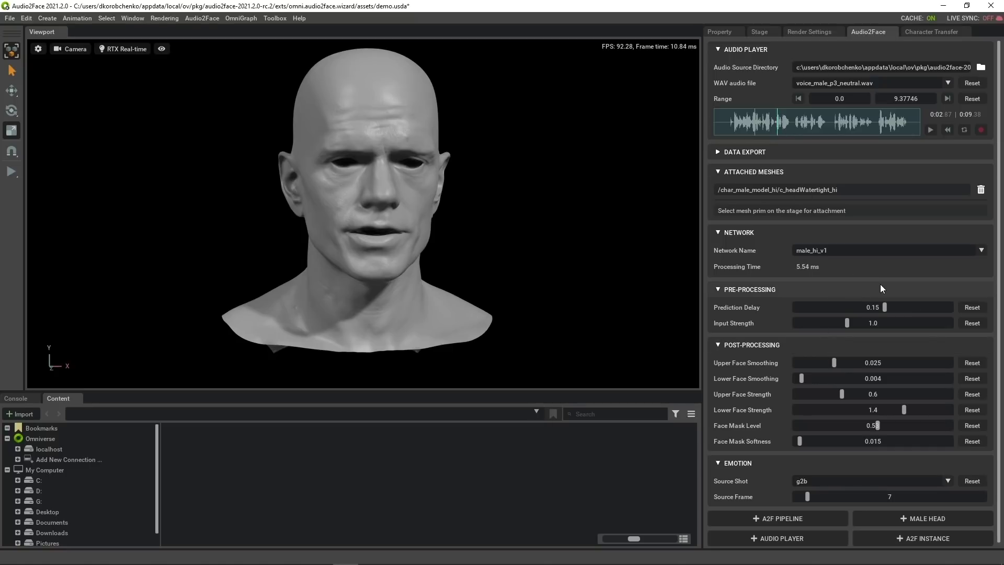
{"action": "mouse_move", "coordinate": [883, 307]}
{"action": "left_mouse_down"}
{"action": "mouse_move", "coordinate": [855, 310]}
{"action": "mouse_move", "coordinate": [890, 310]}
{"action": "mouse_move", "coordinate": [870, 313]}
{"action": "mouse_move", "coordinate": [881, 313]}
{"action": "left_mouse_up"}
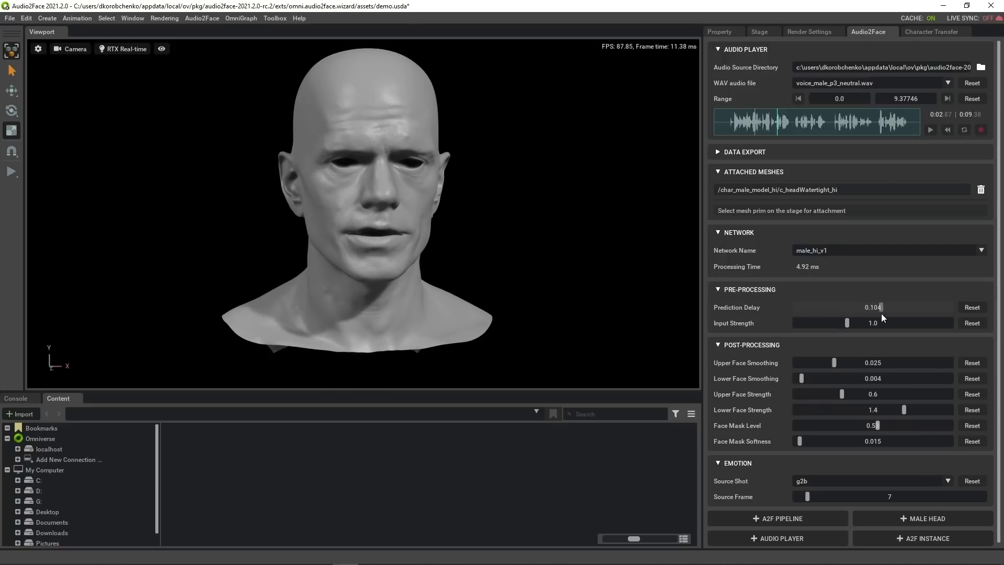
{"action": "left_click", "coordinate": [974, 308]}
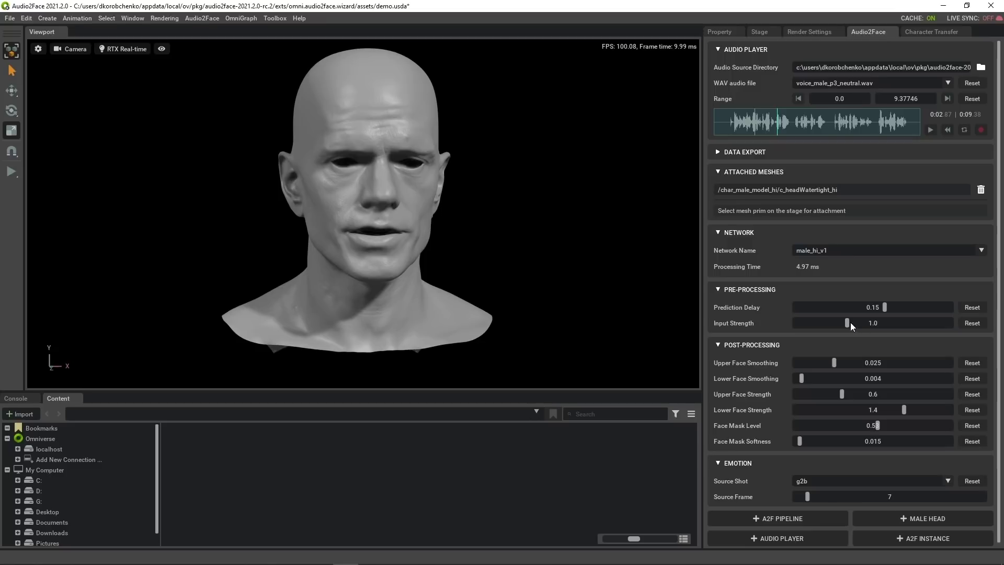
{"action": "mouse_move", "coordinate": [848, 323]}
{"action": "left_mouse_down"}
{"action": "mouse_move", "coordinate": [780, 326]}
{"action": "mouse_move", "coordinate": [836, 331]}
{"action": "left_mouse_up"}
{"action": "left_click", "coordinate": [968, 323]}
{"action": "left_click", "coordinate": [946, 129]}
{"action": "left_click", "coordinate": [929, 129]}
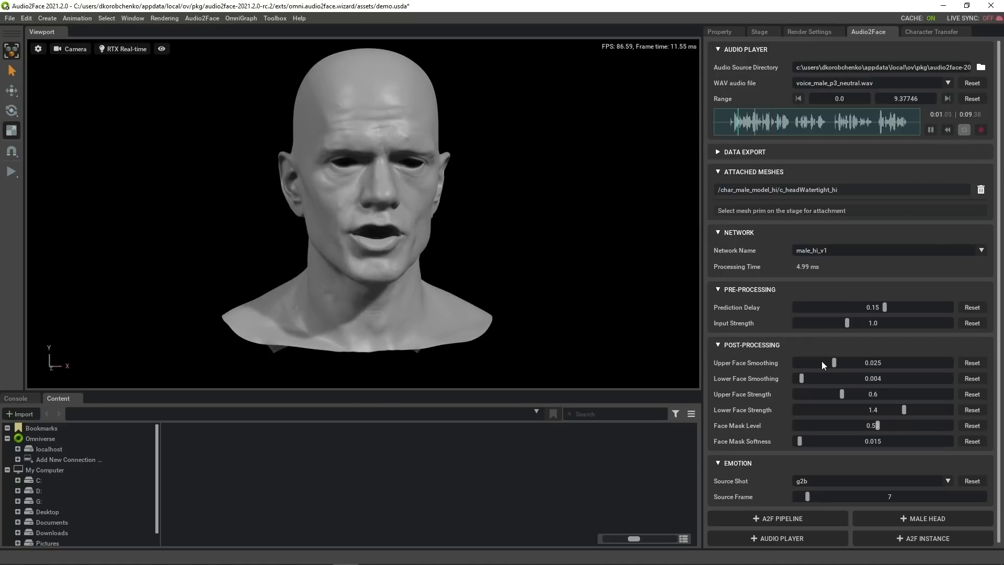
{"action": "left_click_drag", "start_coordinate": [833, 361], "coordinate": [796, 363]}
{"action": "double_click", "coordinate": [883, 364]}
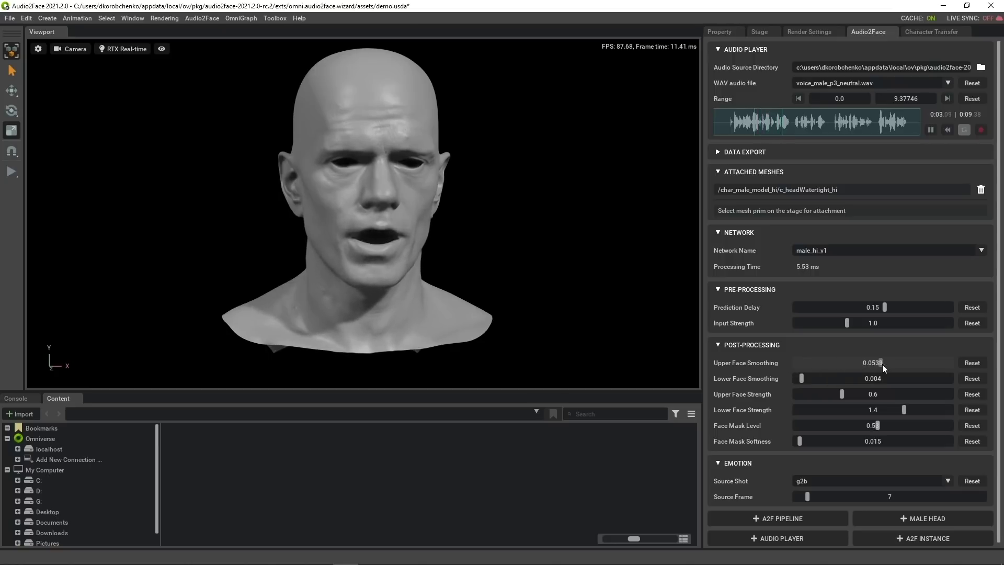
{"action": "type", "text": "06"}
{"action": "key", "text": "Return"}
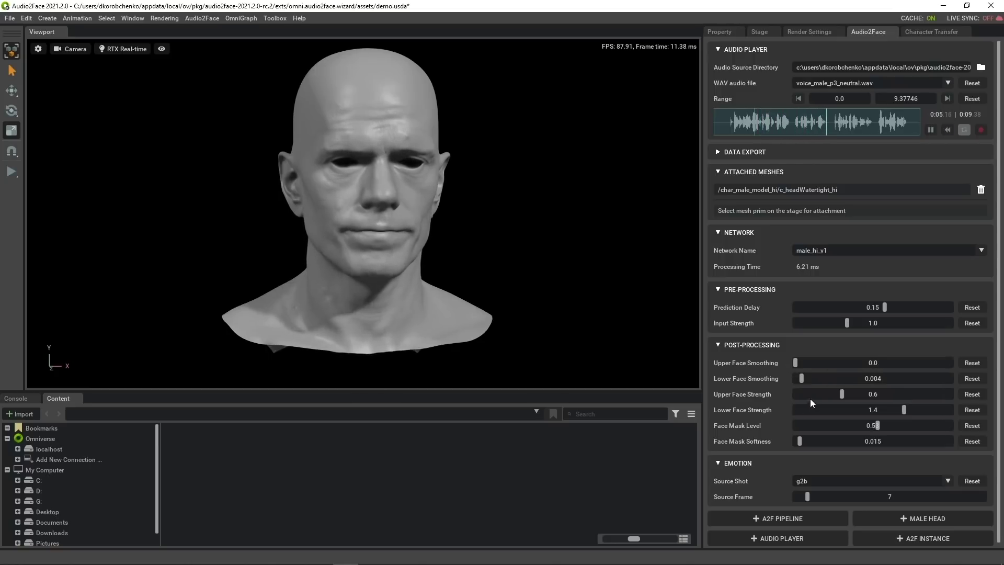
{"action": "left_click_drag", "start_coordinate": [842, 394], "coordinate": [856, 362]}
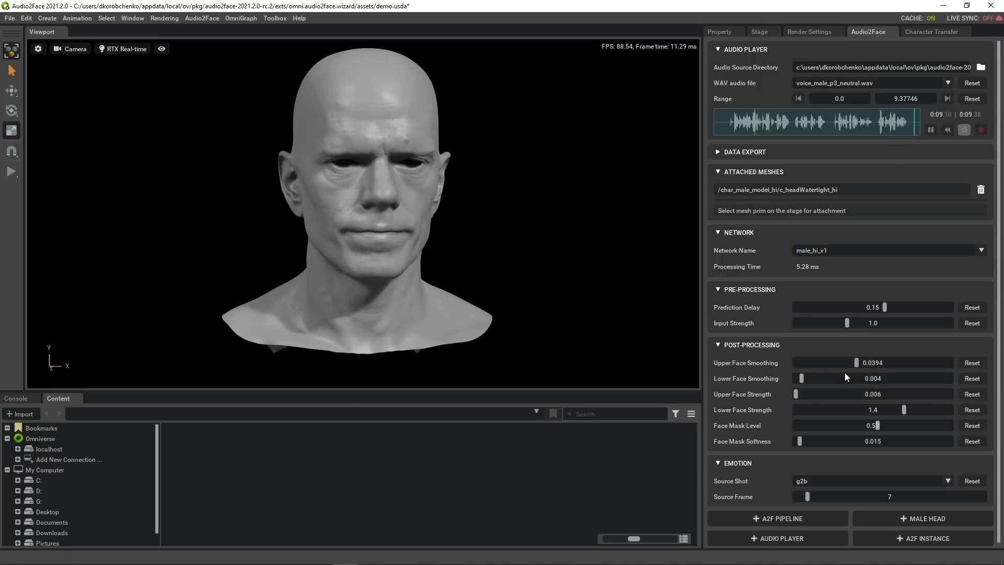
{"action": "left_click_drag", "start_coordinate": [797, 395], "coordinate": [866, 396]}
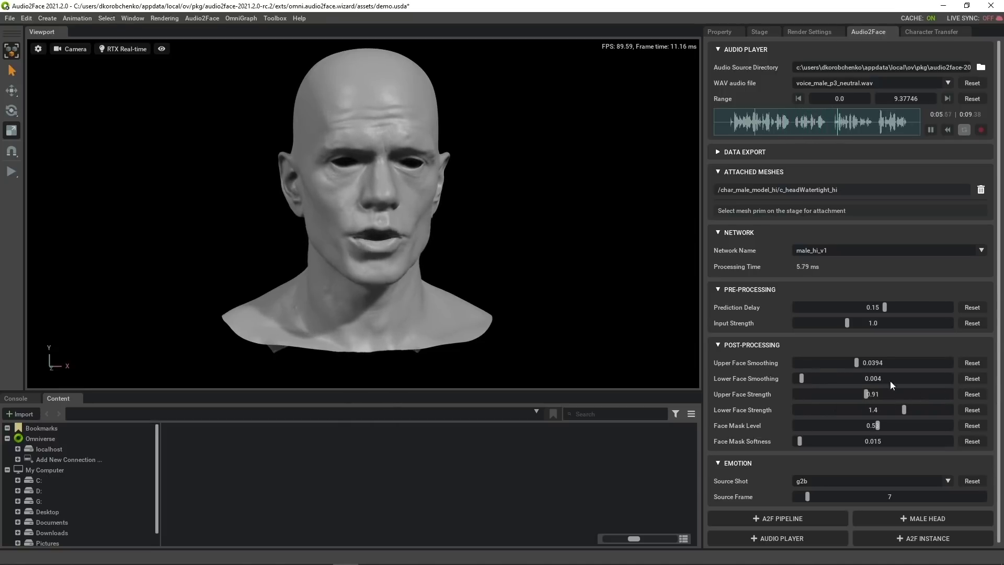
{"action": "left_click_drag", "start_coordinate": [862, 360], "coordinate": [834, 362]}
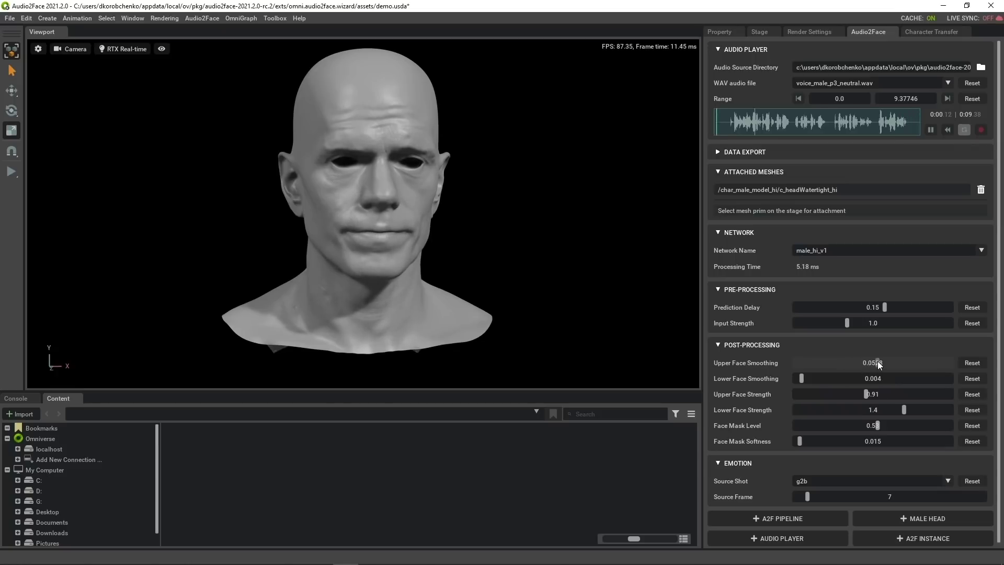
{"action": "left_click_drag", "start_coordinate": [866, 394], "coordinate": [842, 394]}
{"action": "left_click_drag", "start_coordinate": [904, 409], "coordinate": [830, 410]}
{"action": "left_click_drag", "start_coordinate": [802, 378], "coordinate": [823, 387]}
{"action": "left_click_drag", "start_coordinate": [829, 410], "coordinate": [919, 411]}
{"action": "left_click_drag", "start_coordinate": [822, 378], "coordinate": [898, 384]}
{"action": "left_click", "coordinate": [972, 378]}
{"action": "left_click", "coordinate": [972, 409]}
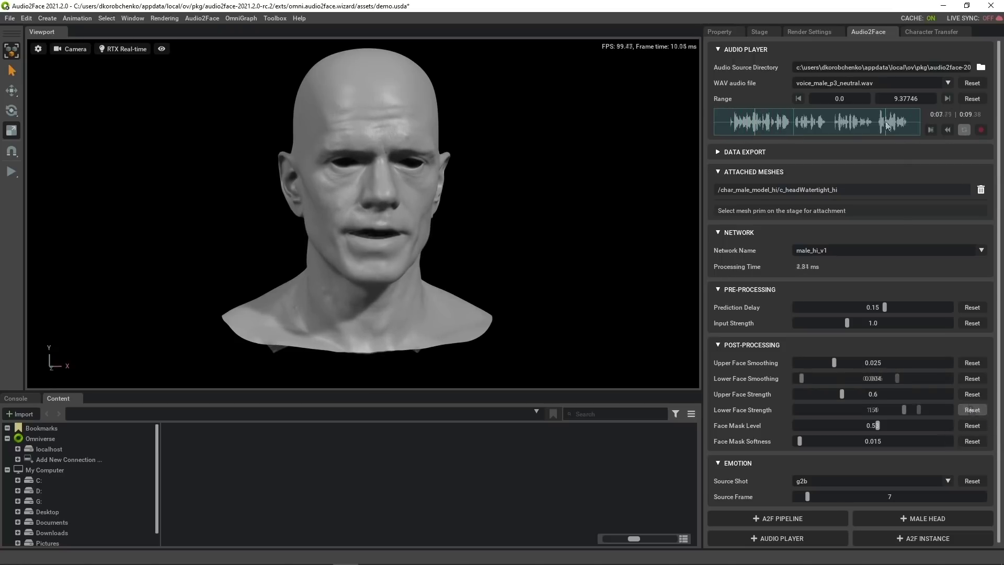
{"action": "left_click", "coordinate": [886, 121]}
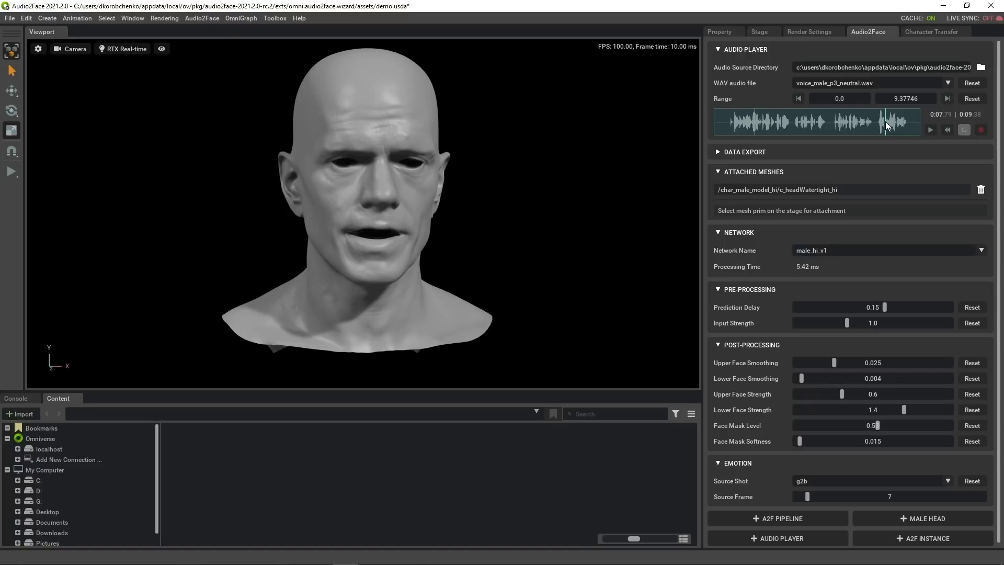
{"action": "left_click_drag", "start_coordinate": [882, 425], "coordinate": [839, 440]}
{"action": "left_click", "coordinate": [974, 439]}
{"action": "left_click", "coordinate": [971, 426]}
{"action": "left_click", "coordinate": [931, 130]}
{"action": "left_click_drag", "start_coordinate": [807, 496], "coordinate": [843, 501]}
{"action": "left_click", "coordinate": [871, 483]}
{"action": "left_click", "coordinate": [826, 454]}
{"action": "left_click", "coordinate": [834, 480]}
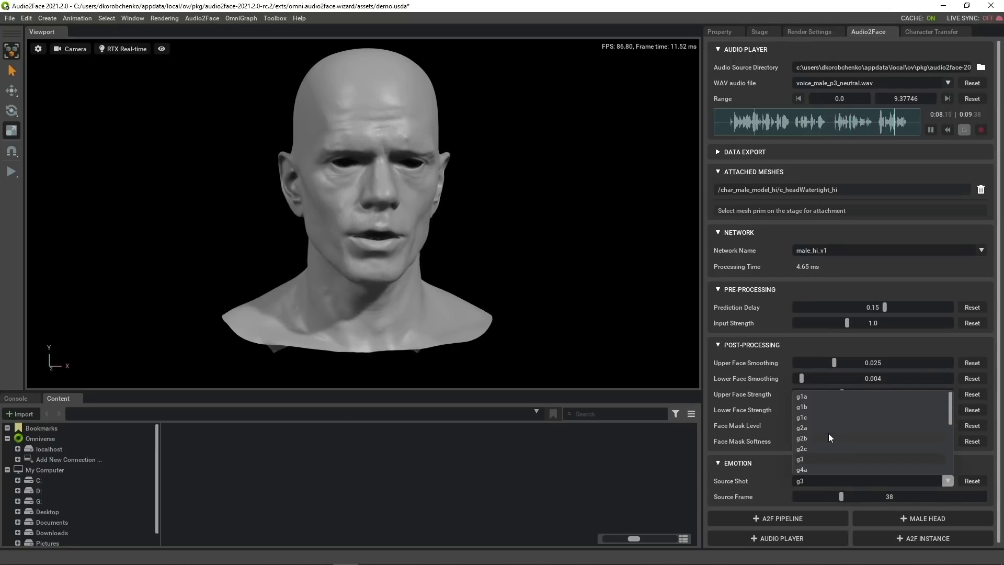
{"action": "scroll", "coordinate": [832, 450], "scroll_direction": "down", "scroll_amount": 5}
{"action": "left_click", "coordinate": [827, 448]}
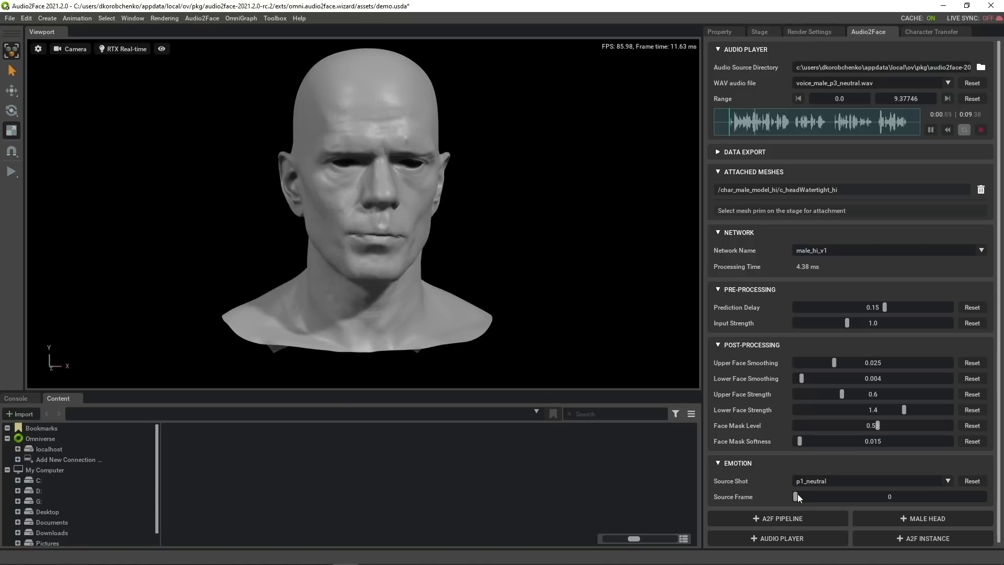
{"action": "left_click_drag", "start_coordinate": [798, 495], "coordinate": [833, 503]}
{"action": "left_click", "coordinate": [835, 481]}
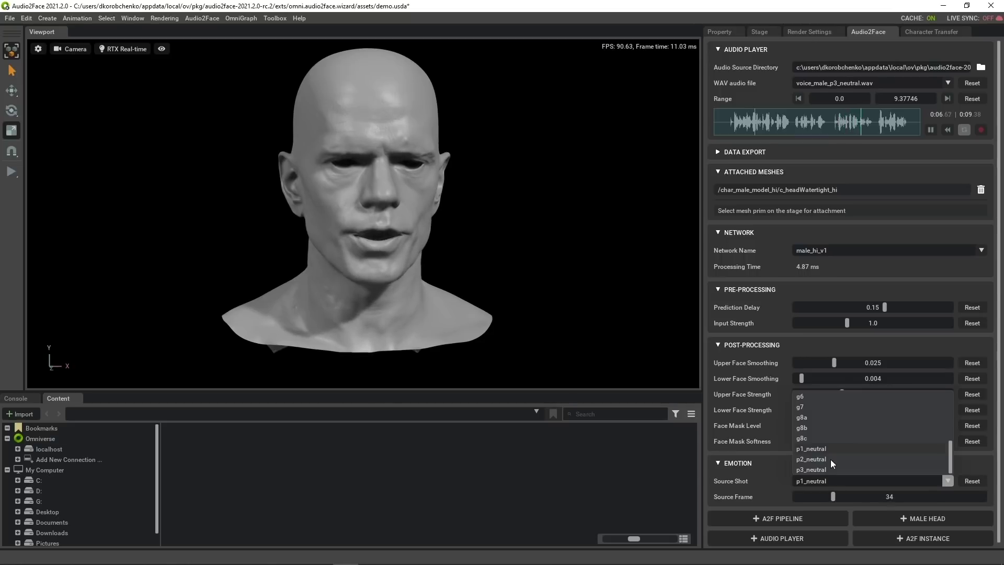
{"action": "left_click", "coordinate": [829, 460]}
{"action": "left_click_drag", "start_coordinate": [825, 495], "coordinate": [901, 502]}
{"action": "left_click", "coordinate": [842, 479]}
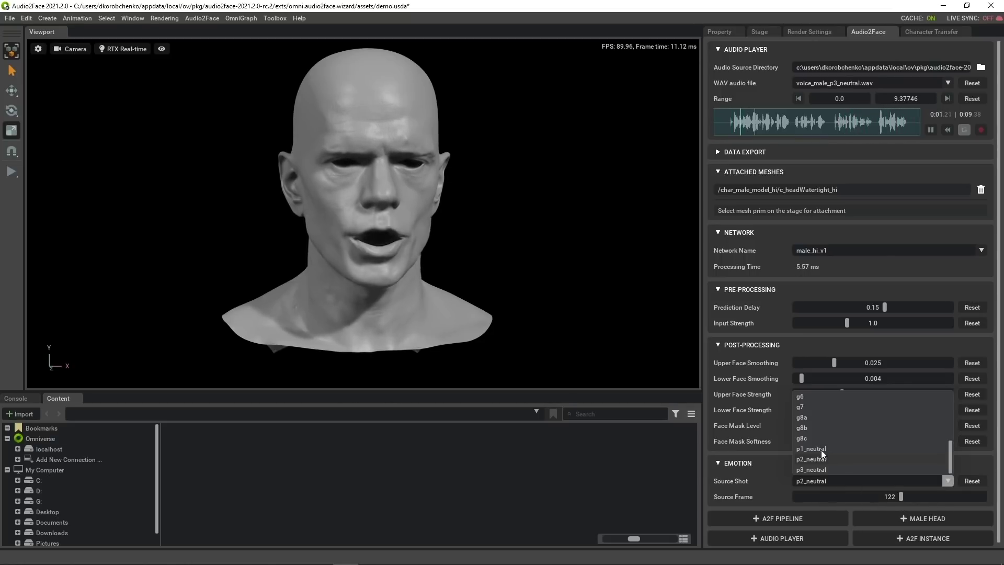
{"action": "scroll", "coordinate": [820, 436], "scroll_direction": "up", "scroll_amount": 5}
{"action": "left_click", "coordinate": [821, 435]}
{"action": "left_click_drag", "start_coordinate": [815, 499], "coordinate": [889, 498]}
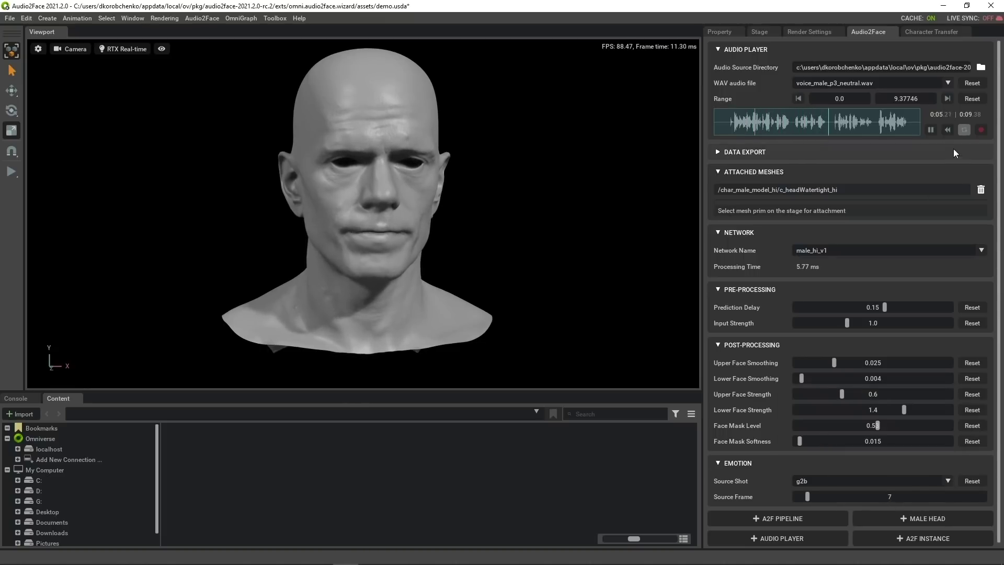
{"action": "left_click", "coordinate": [931, 130]}
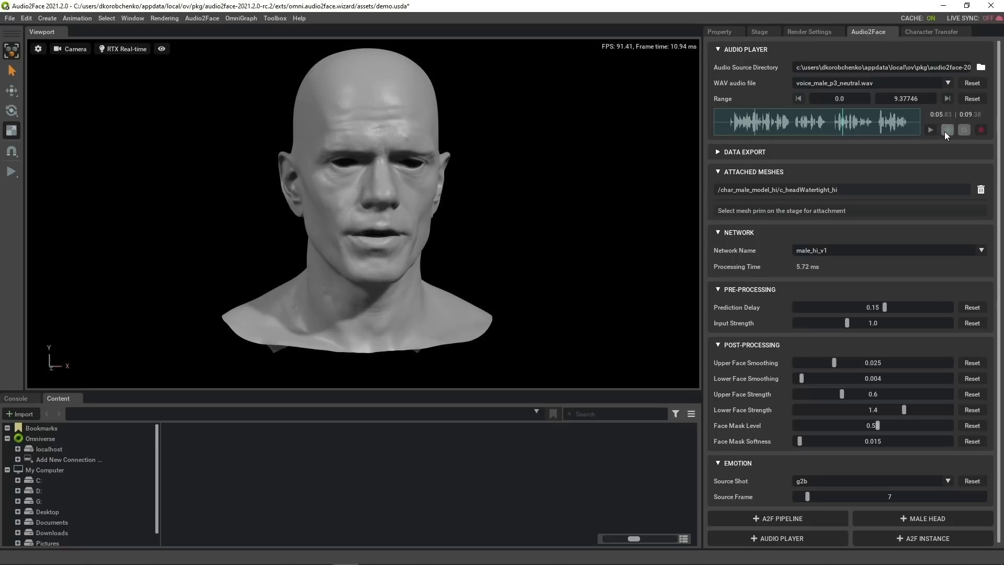
{"action": "left_click", "coordinate": [946, 131]}
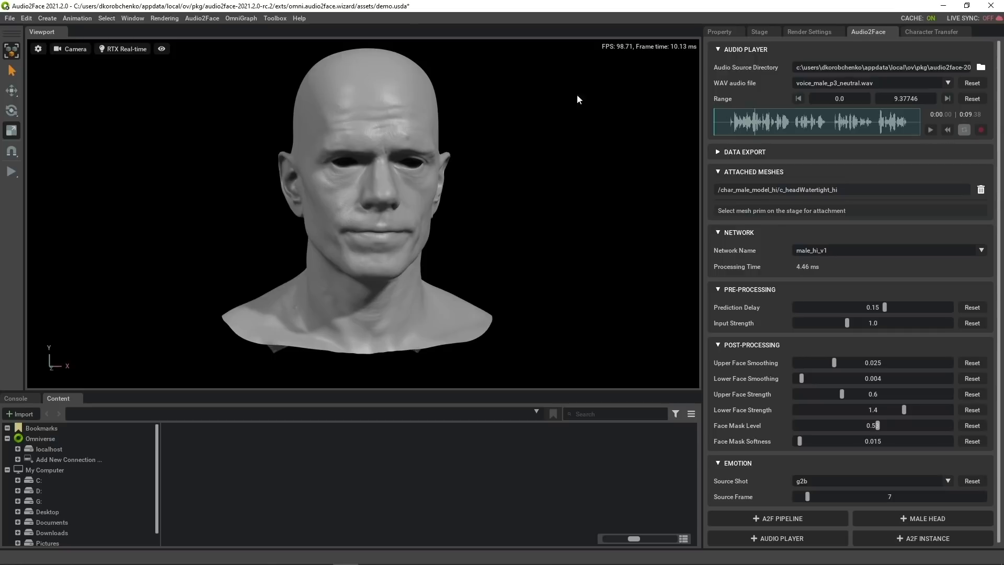
{"action": "left_click", "coordinate": [210, 19]}
{"action": "left_click", "coordinate": [214, 107]}
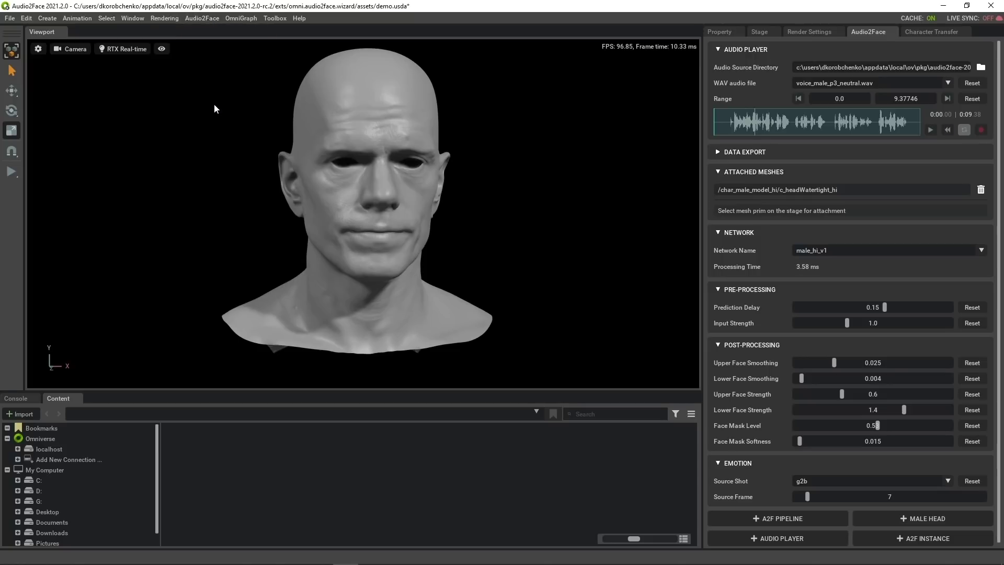